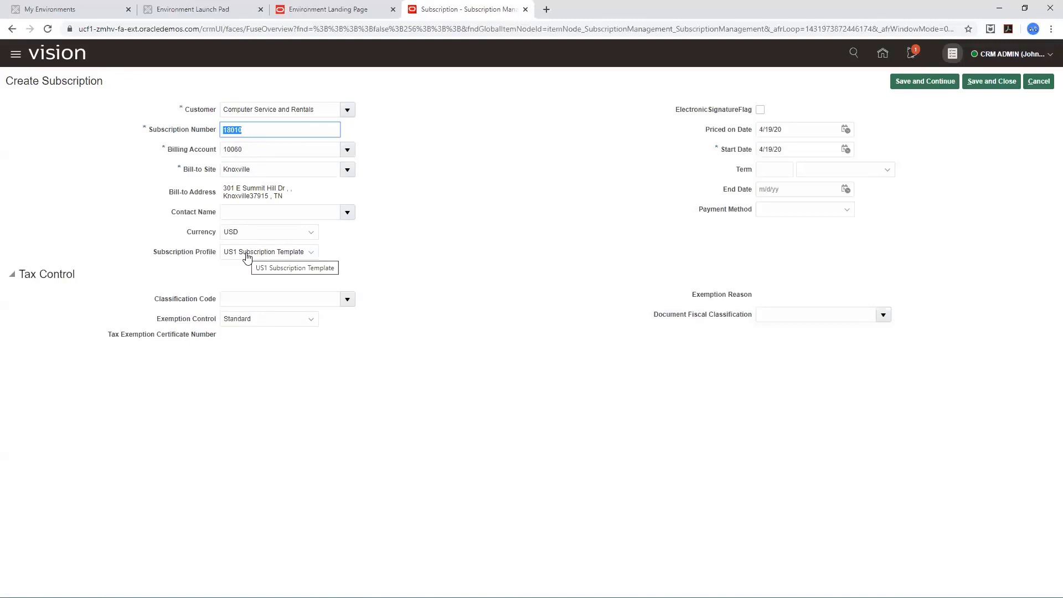
Step: Set both the Priced on Date and the Start Date of the new subscription to 3/1/20
left_click(247, 255)
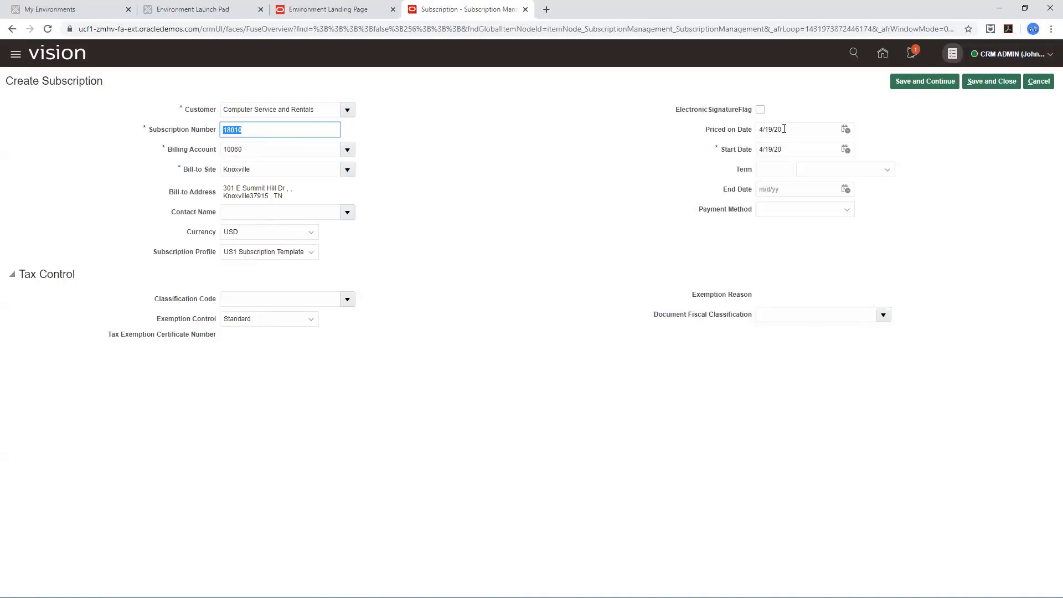
left_click(747, 133)
type("3/1/20")
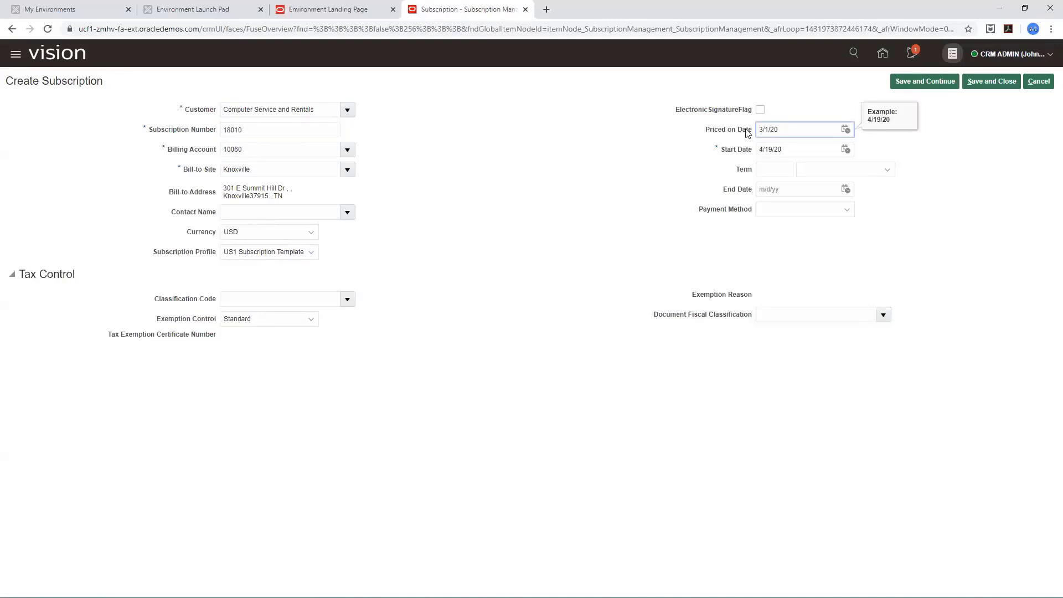
key("Tab")
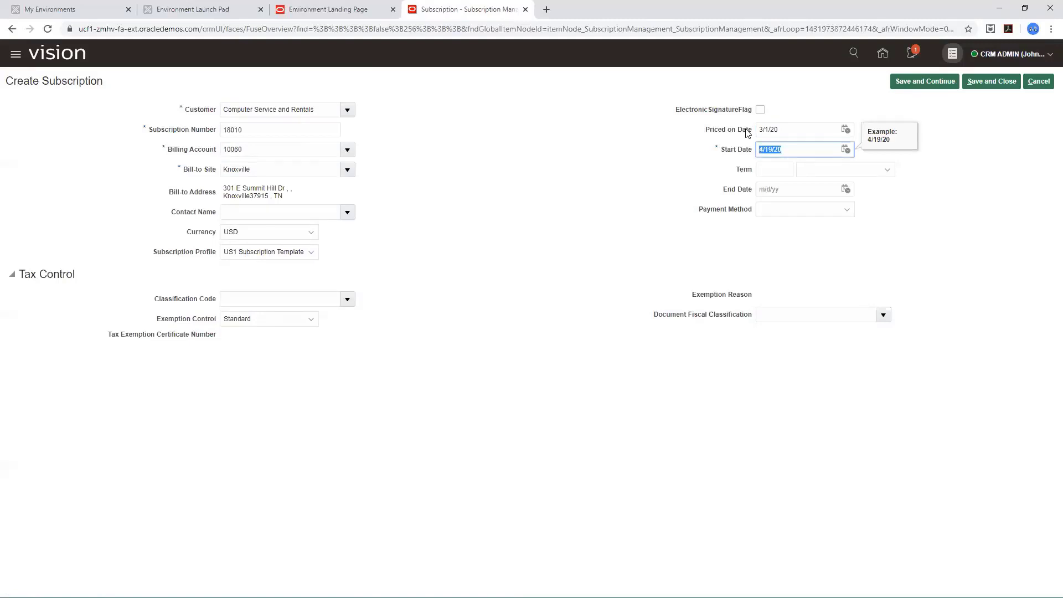
type("3/1/20")
key("Tab")
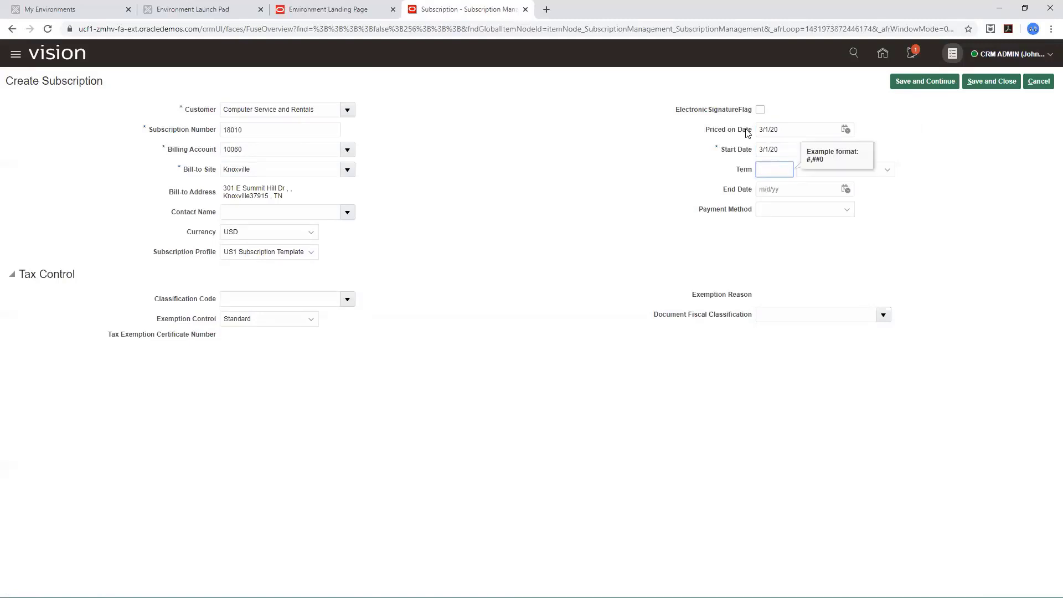
Step: Set the subscription term to 1 Year
type("1")
key("Tab")
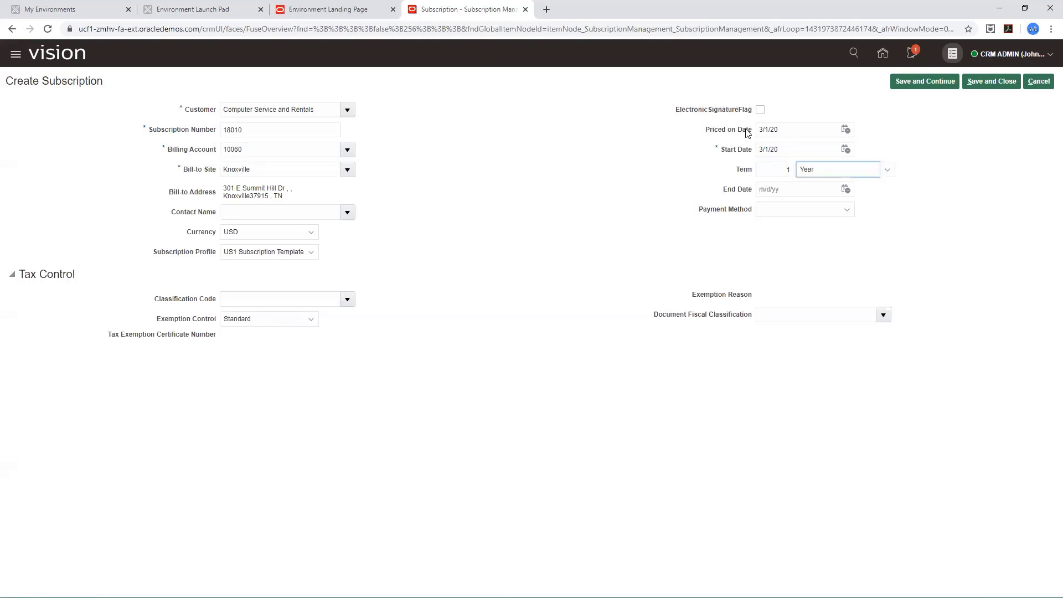
key("Tab")
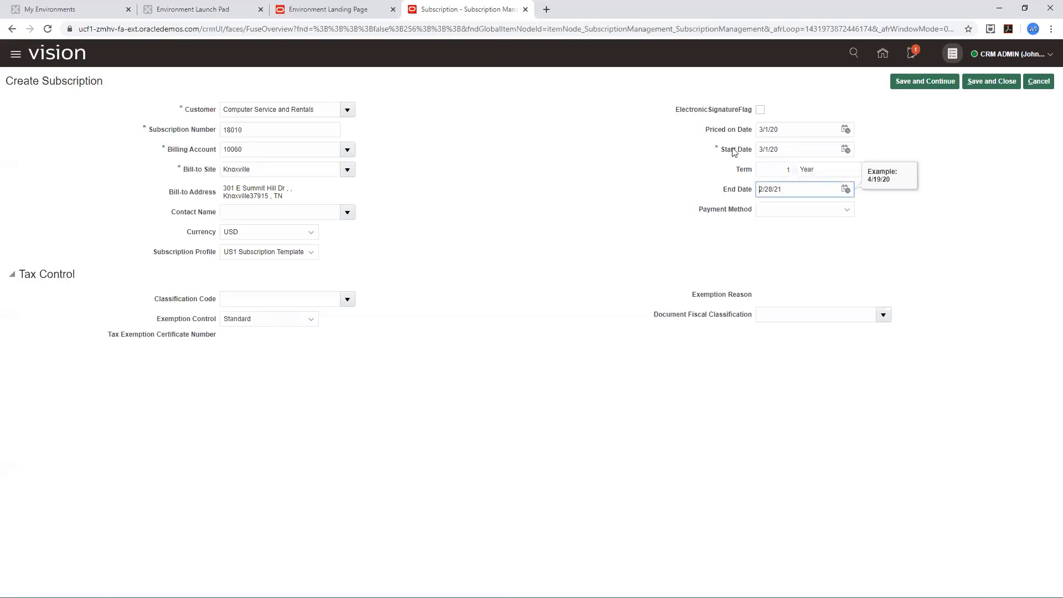
Step: Try a subscription term of 30 days
double_click(781, 170)
type("30")
key("Tab")
type("d")
key("Tab")
Step: Set the subscription term back to 1 Year, then save the subscription and continue to its details
double_click(771, 174)
type("1")
key("Tab")
type("y")
key("Tab")
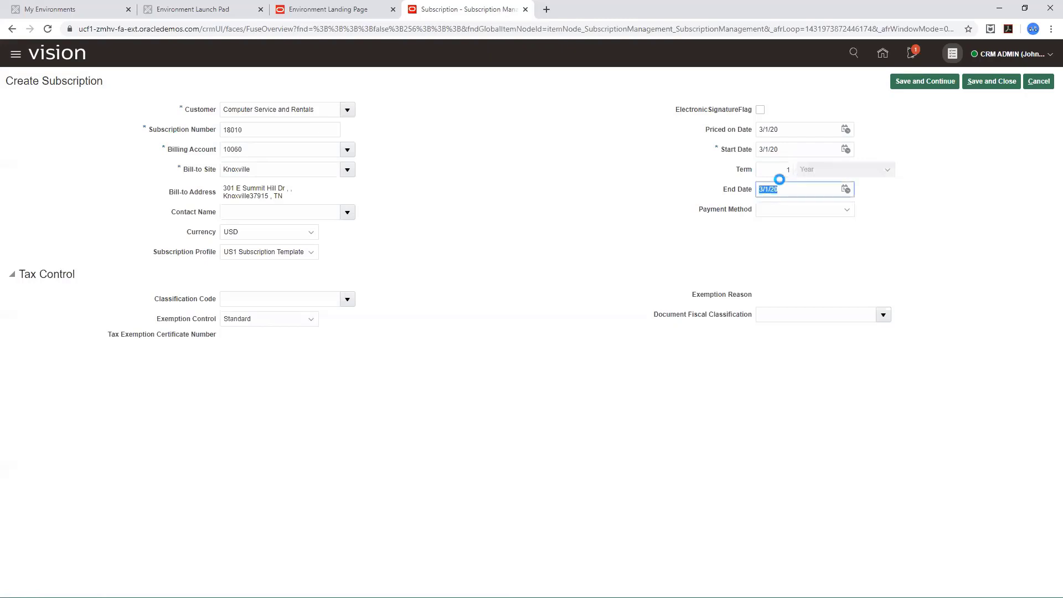
left_click(922, 85)
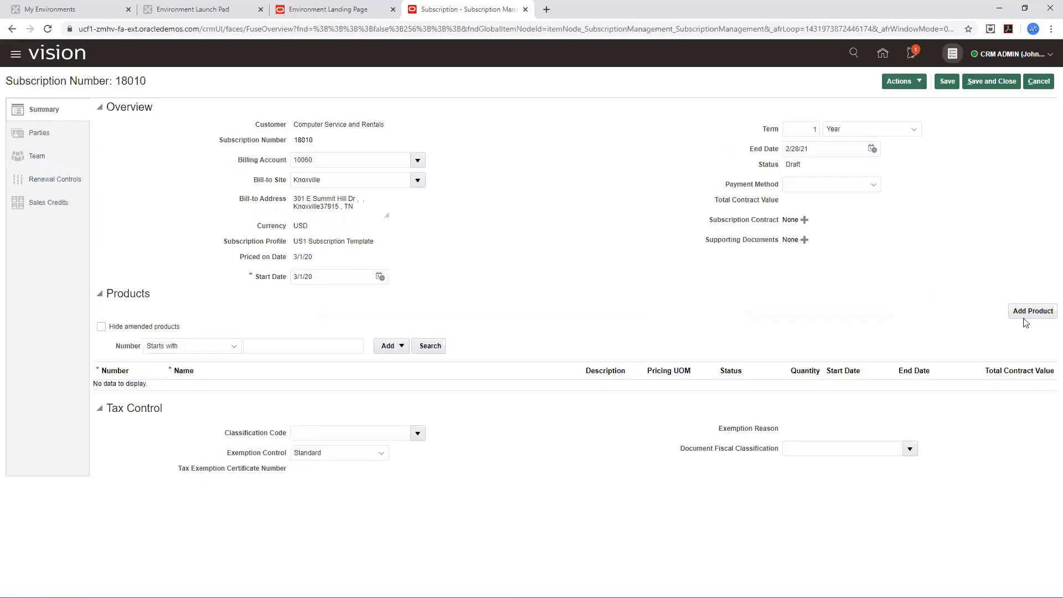
Step: Add product SR41101 to the subscription as number 1, then save it and continue to its details
left_click(1028, 311)
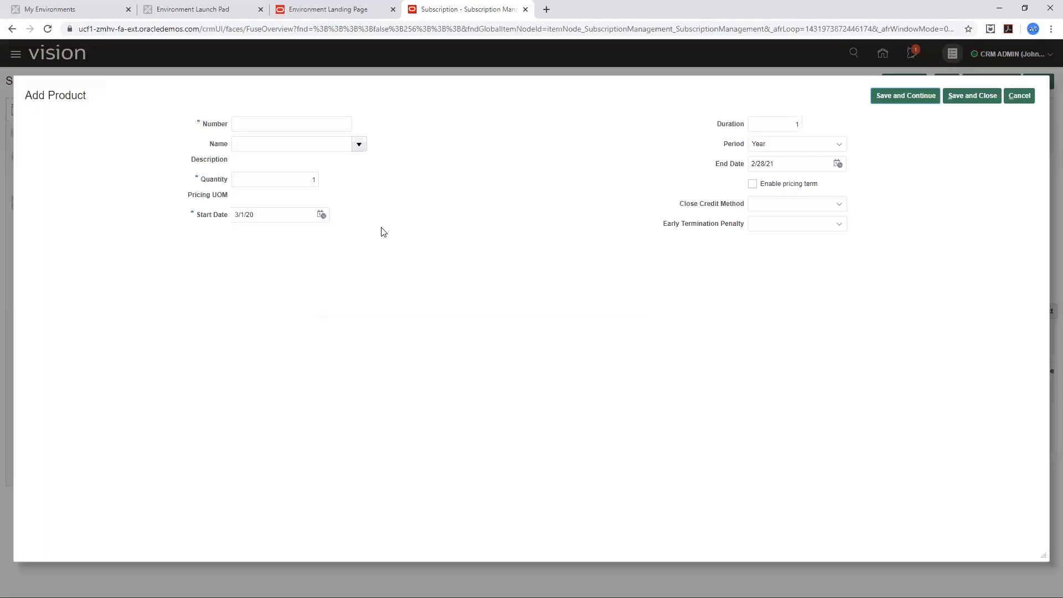
left_click(256, 121)
key("Tab")
type("SR4")
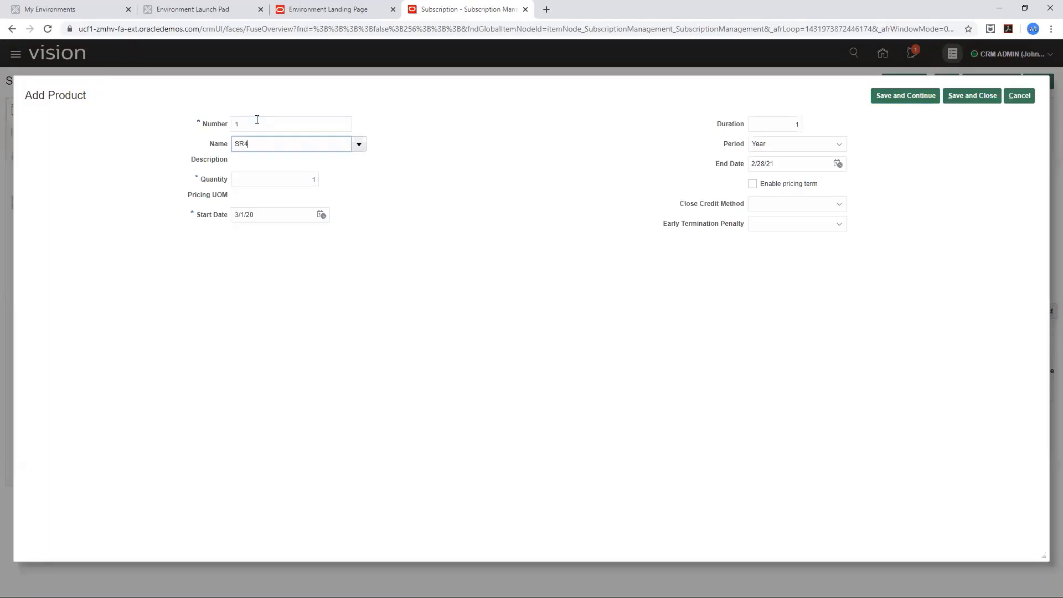
type("110")
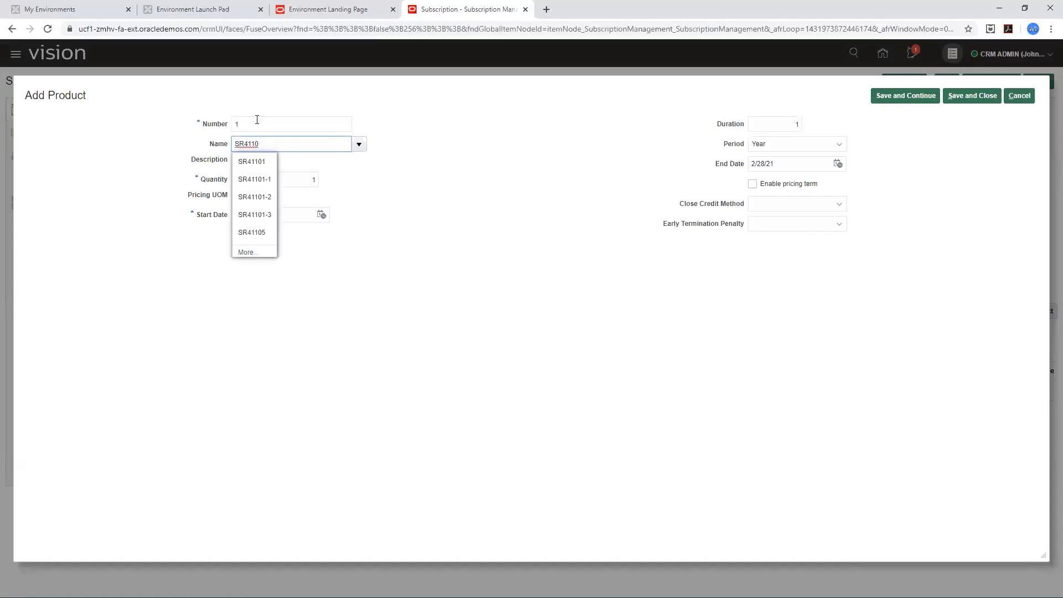
left_click(254, 162)
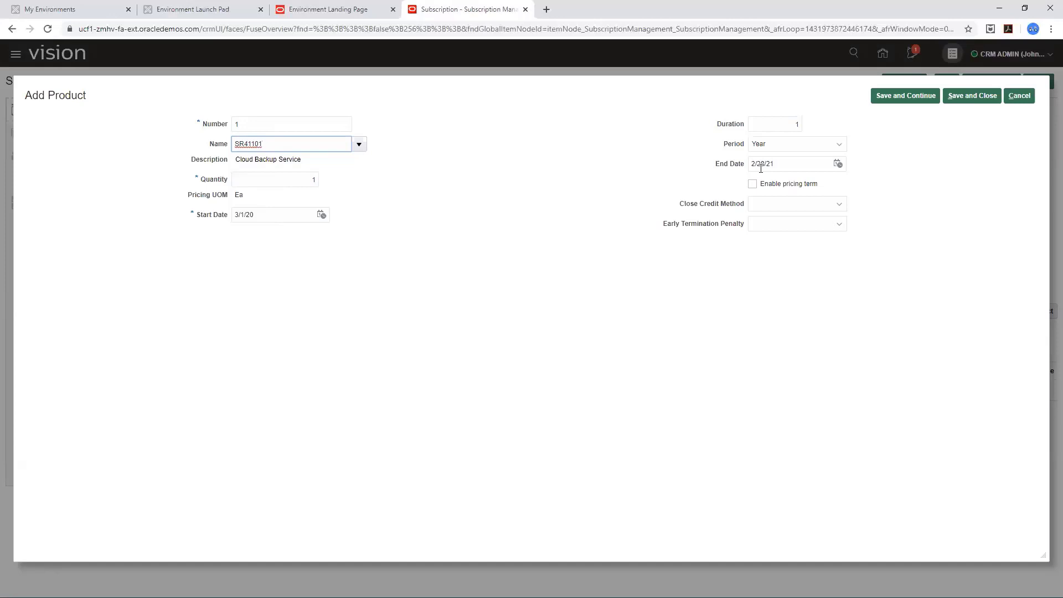
left_click(905, 102)
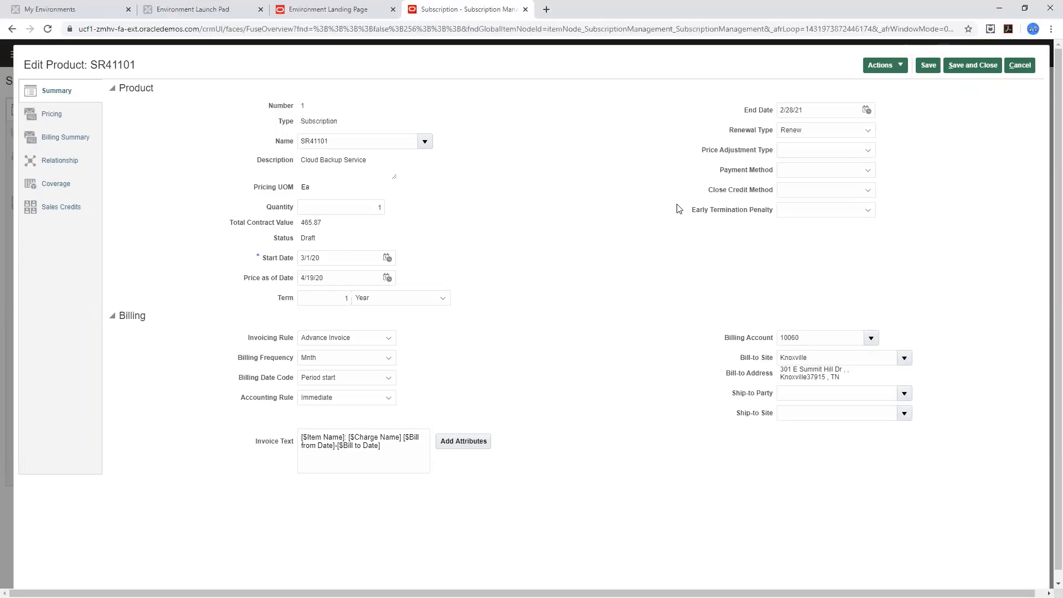
Step: Review the billing summary of product SR41101, then save and close the product
left_click(49, 138)
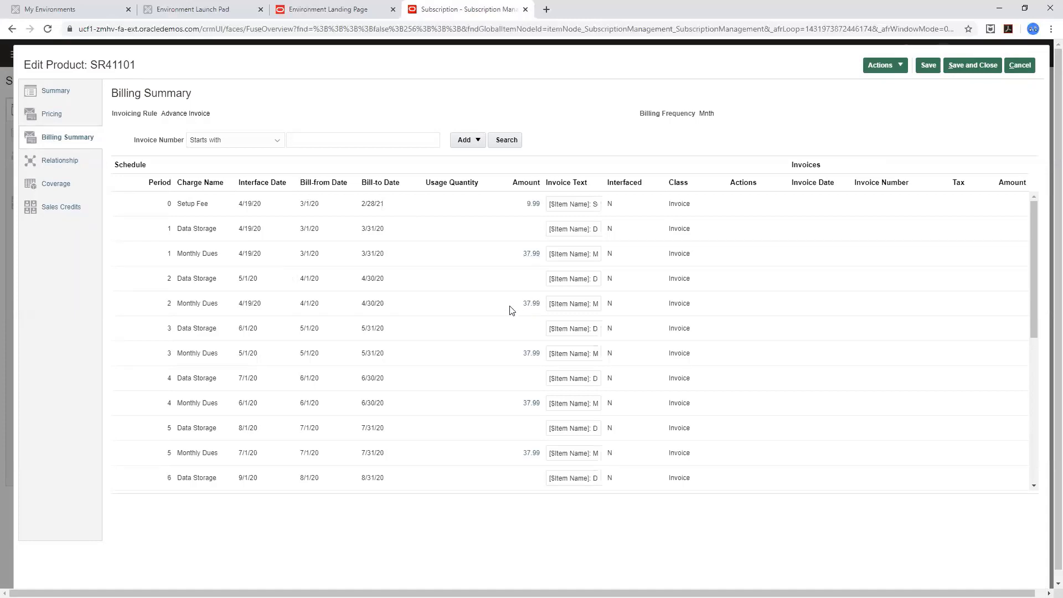
left_click(953, 67)
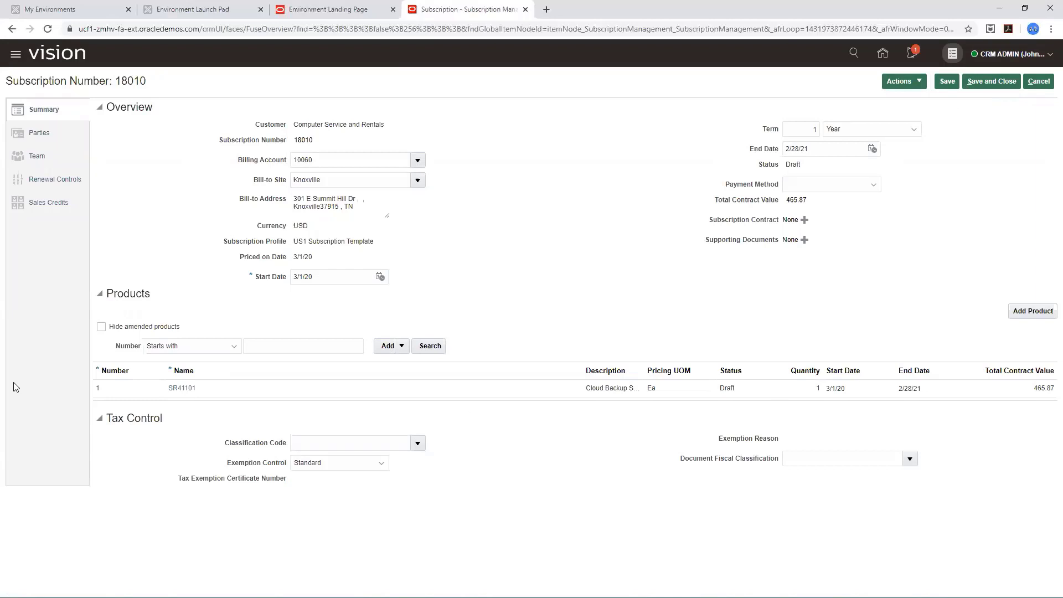
Step: In the subscription's renewal controls, set Internal Approval under Negotiation Settings to blank
left_click(189, 393)
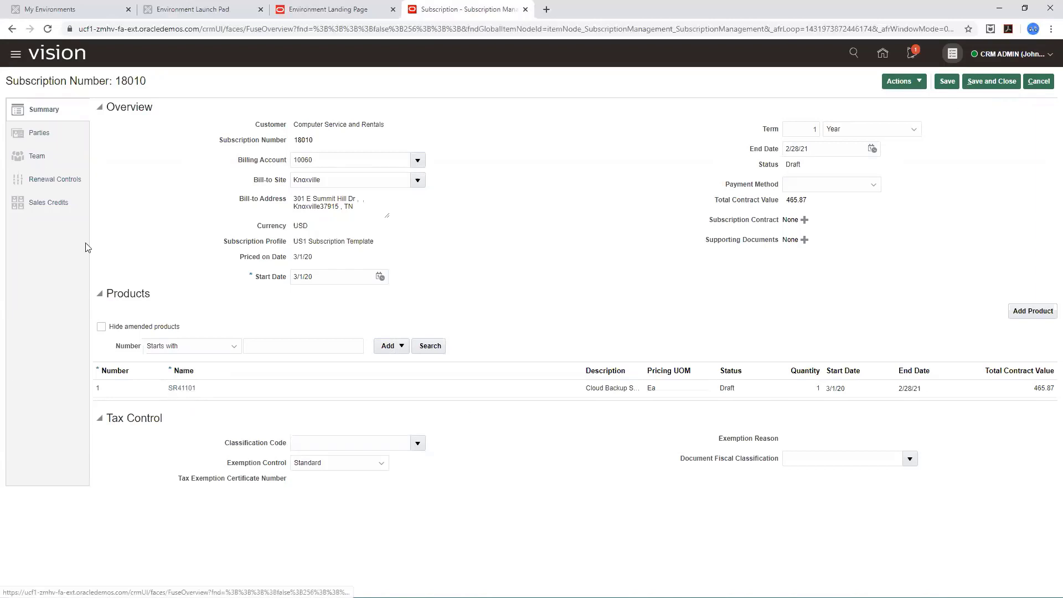
left_click(47, 180)
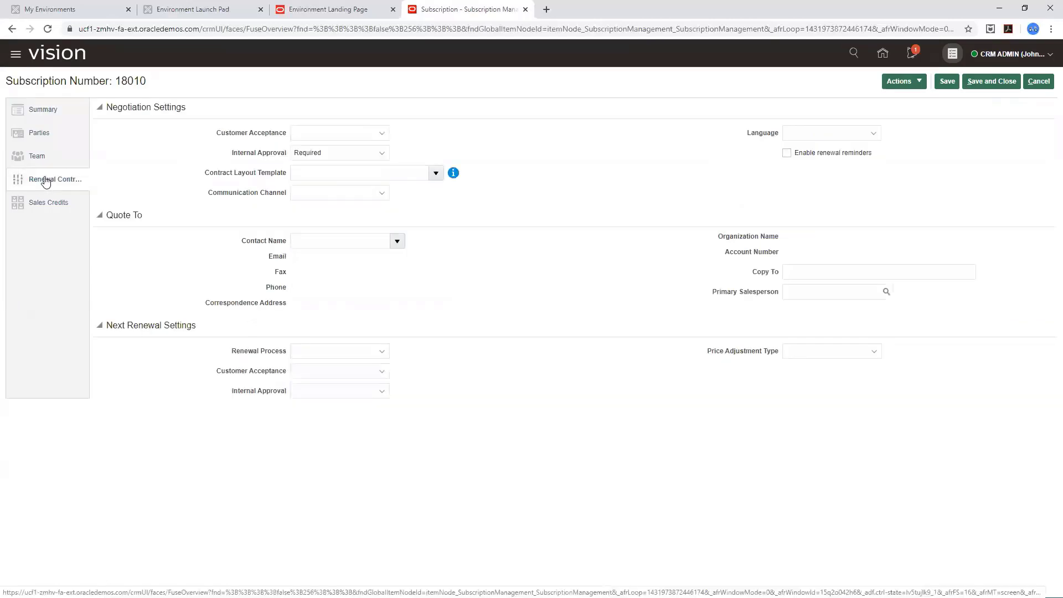
left_click(330, 157)
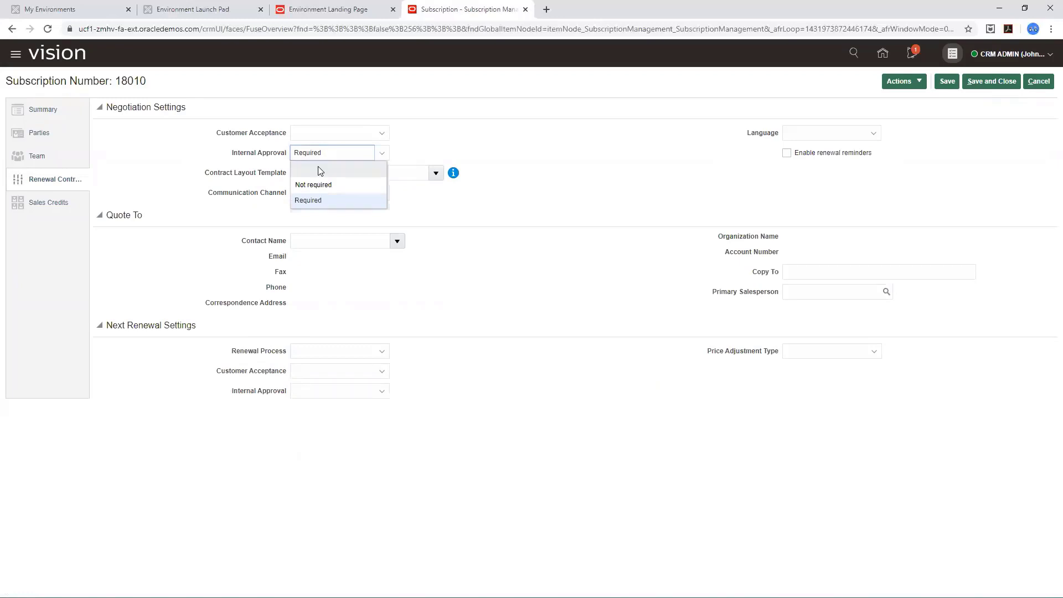
left_click(317, 167)
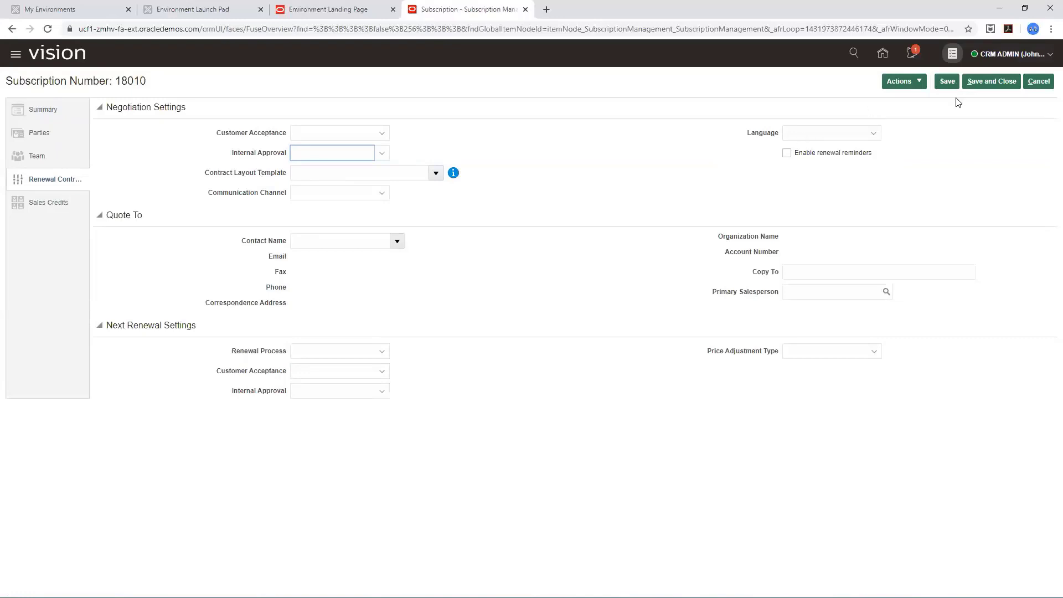
Step: Validate the subscription and activate it
left_click(916, 83)
left_click(907, 135)
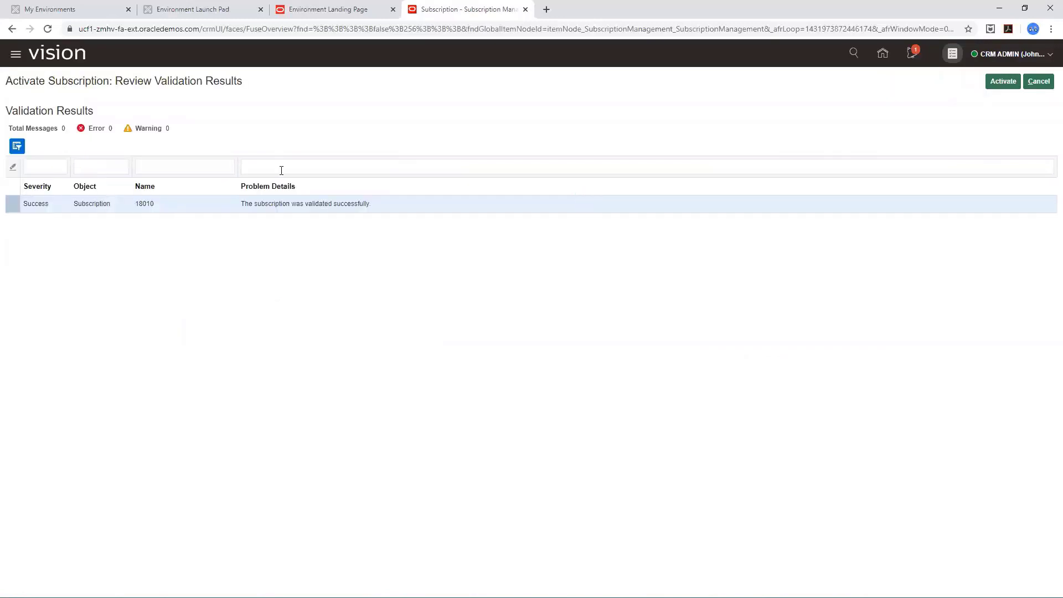
left_click(1002, 82)
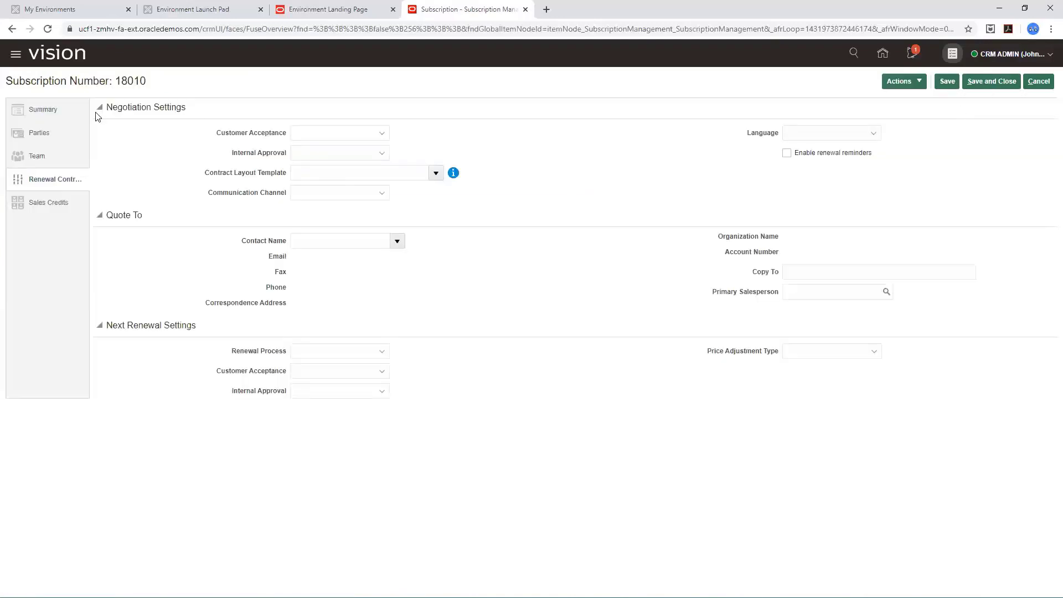
Step: In the billing summary of product SR41101, set the usage quantity of the period 1 Data Storage charge to 300 and save it
left_click(48, 110)
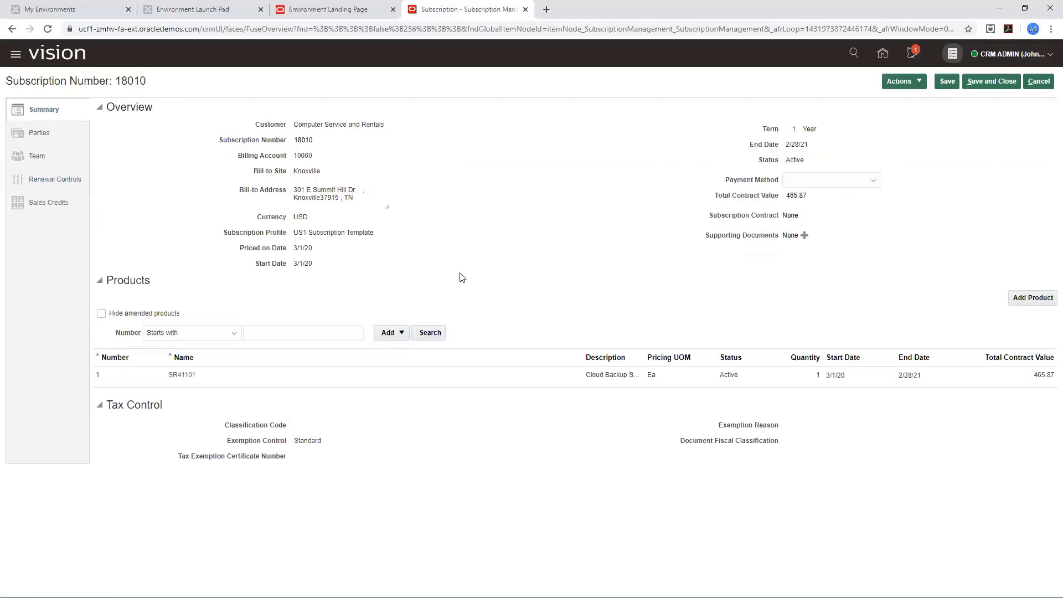
left_click(182, 376)
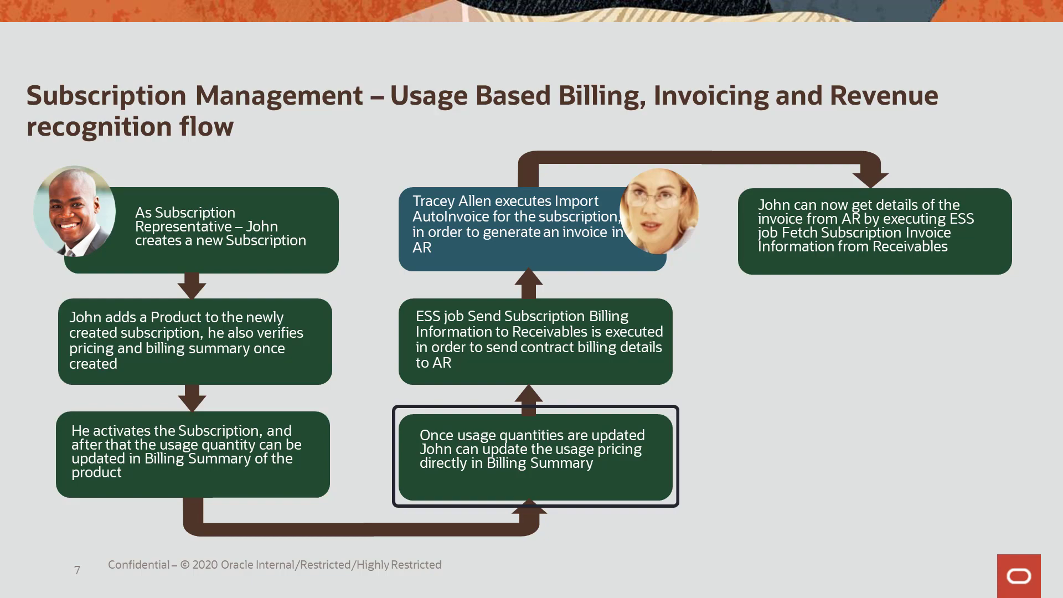
left_click(67, 140)
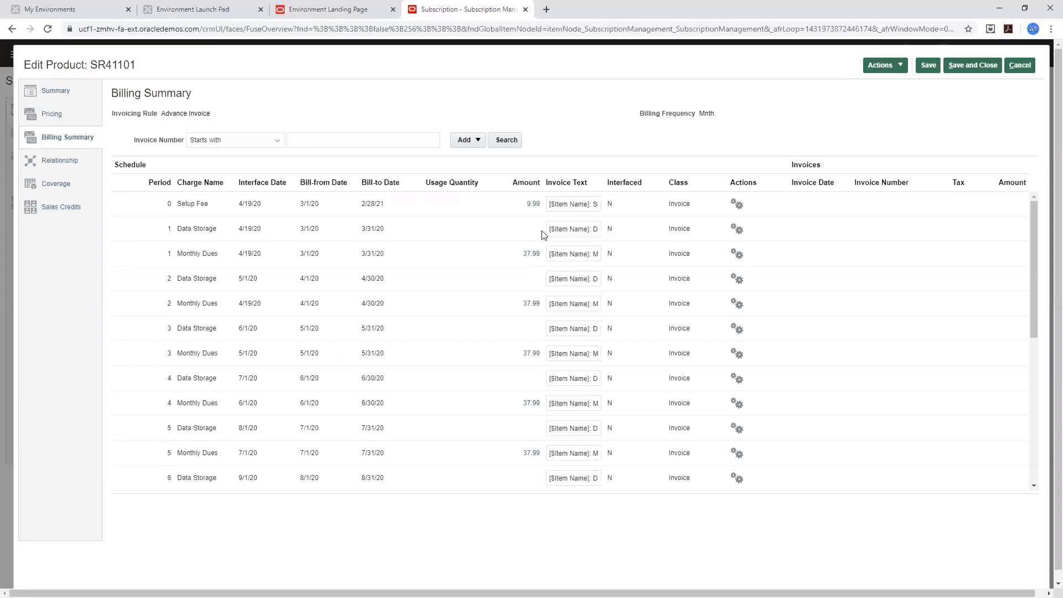
left_click(738, 205)
left_click(529, 230)
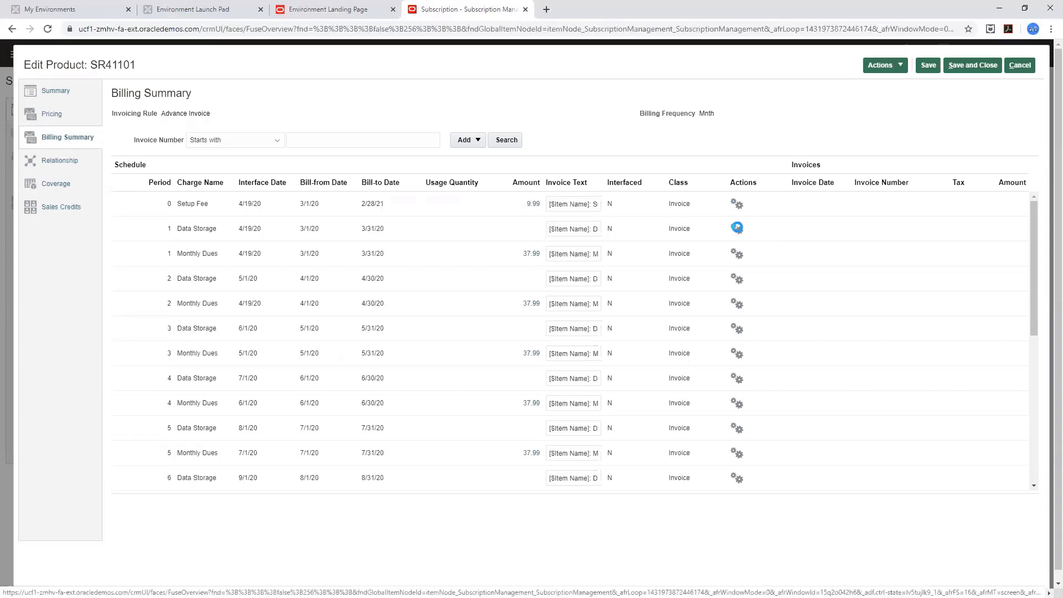
left_click(737, 229)
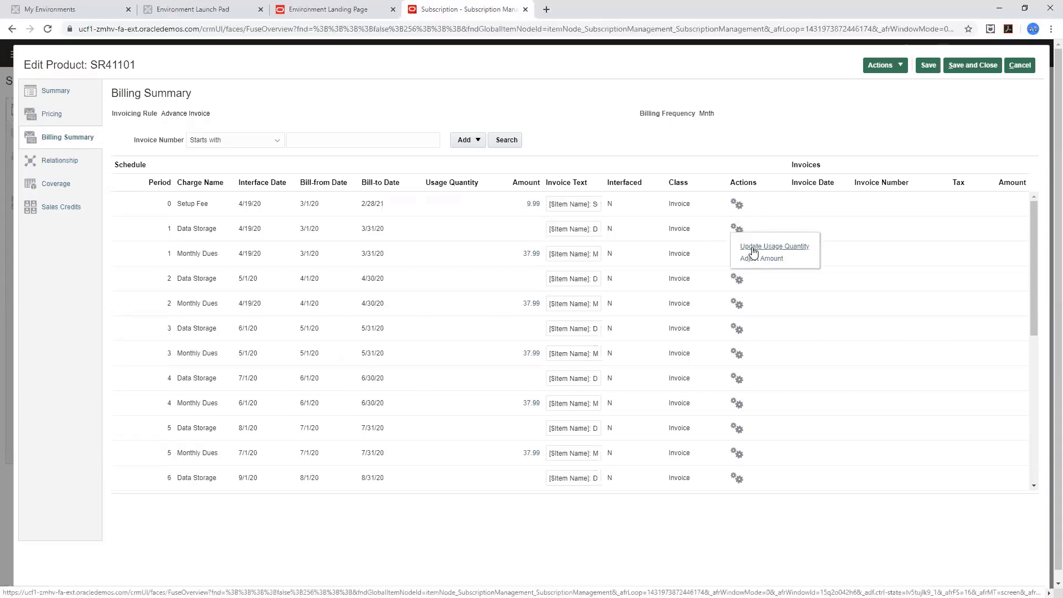
left_click(752, 246)
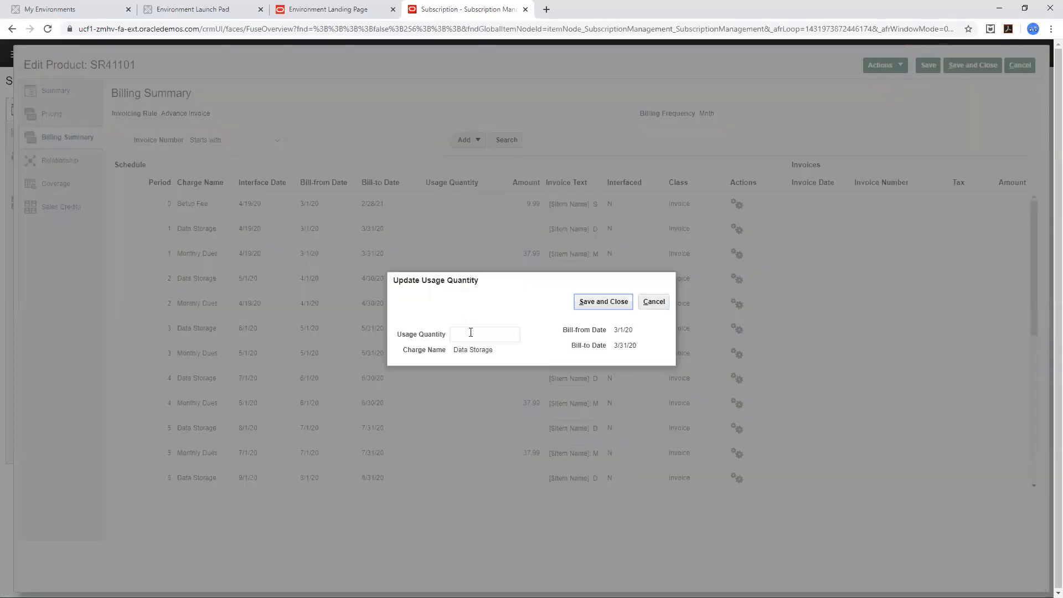
left_click(470, 332)
type("300")
key("alt+s")
left_click(545, 304)
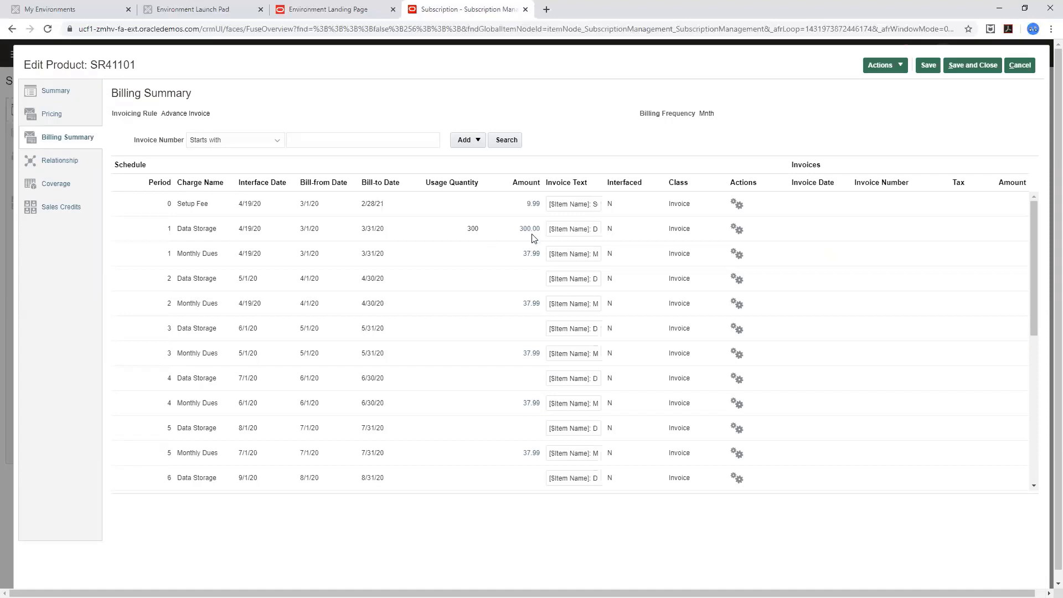
Step: Save and close product SR41101, then save and close the subscription
left_click(951, 66)
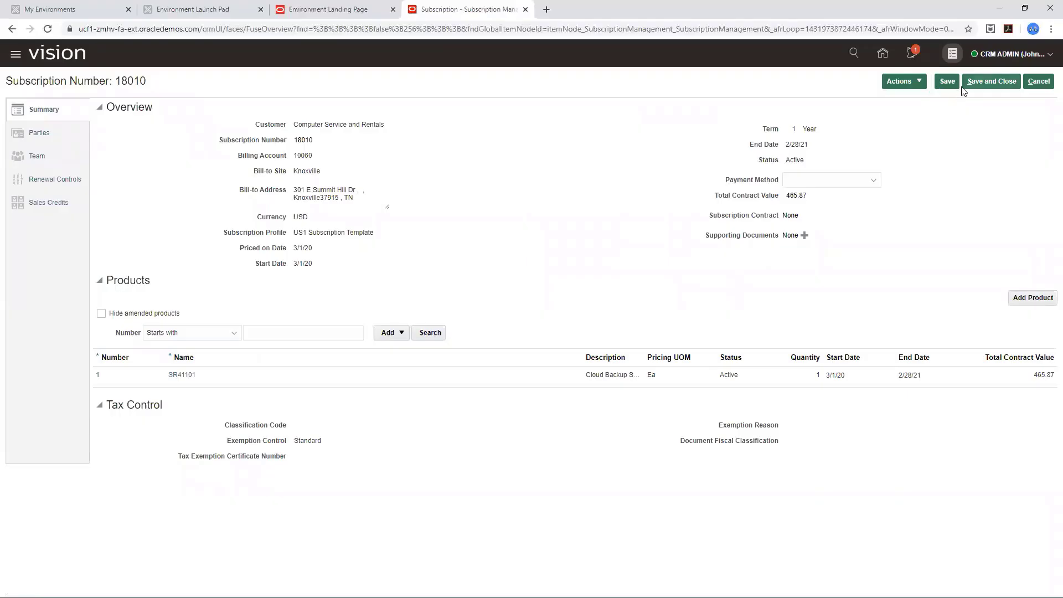
left_click(973, 81)
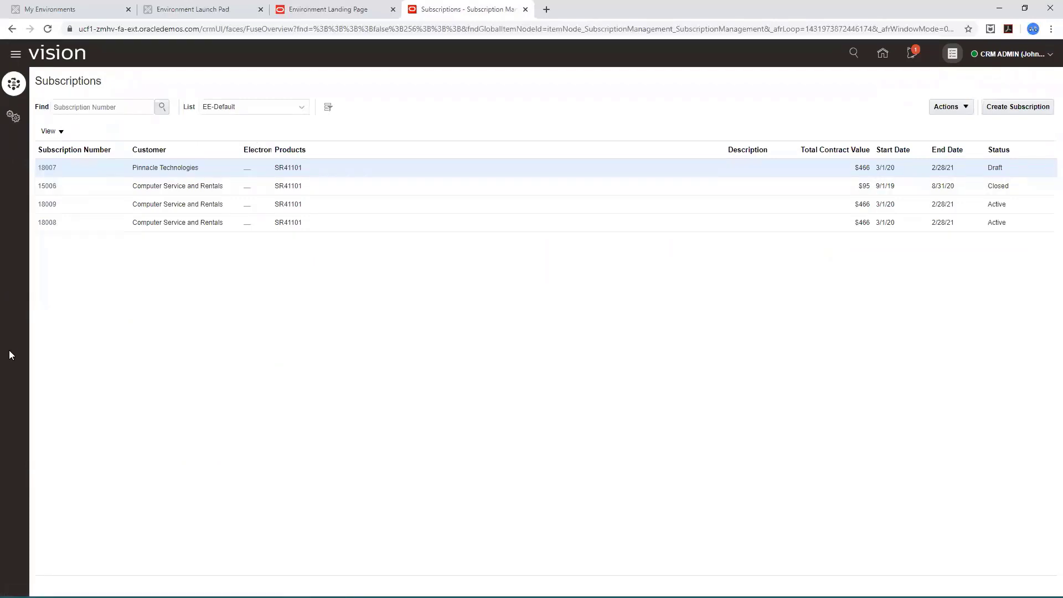
Step: Open Scheduled Processes and start a new process using the Send Subscription Billing Information to Receivables job
scroll(42, 459, "down", 5)
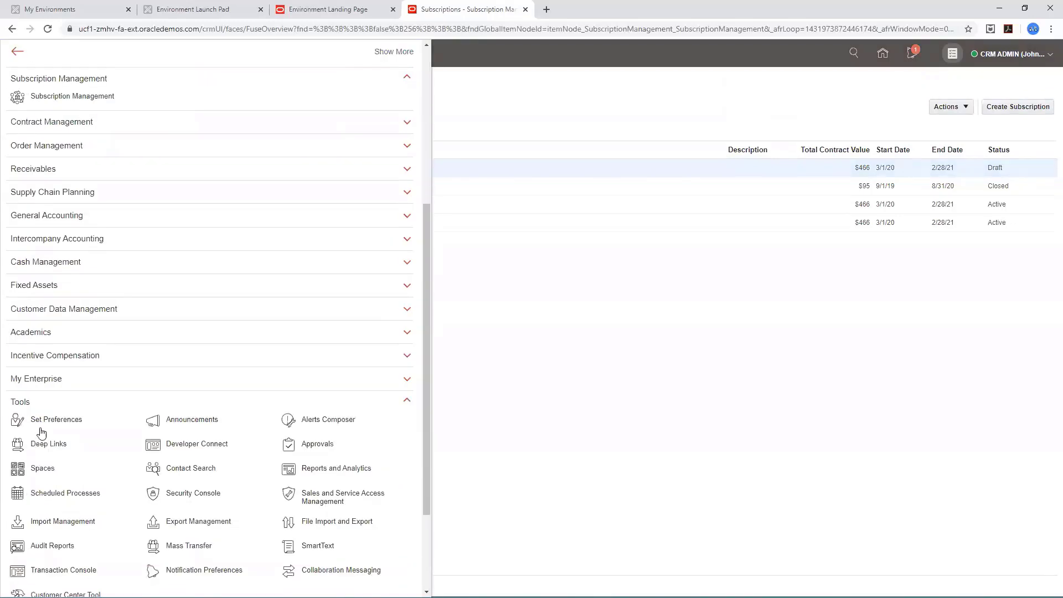
left_click(62, 498)
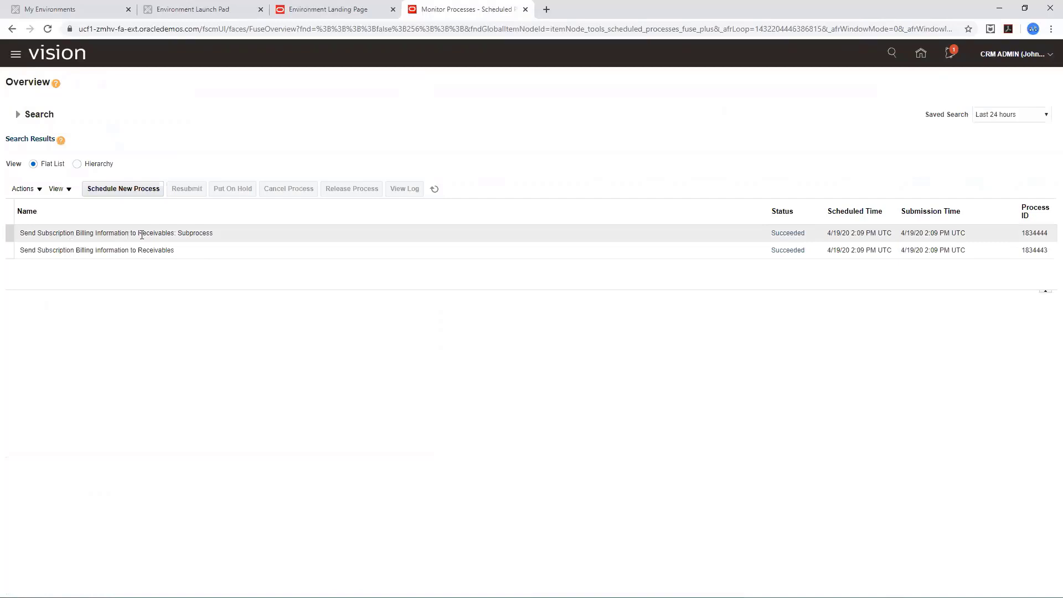
left_click(143, 191)
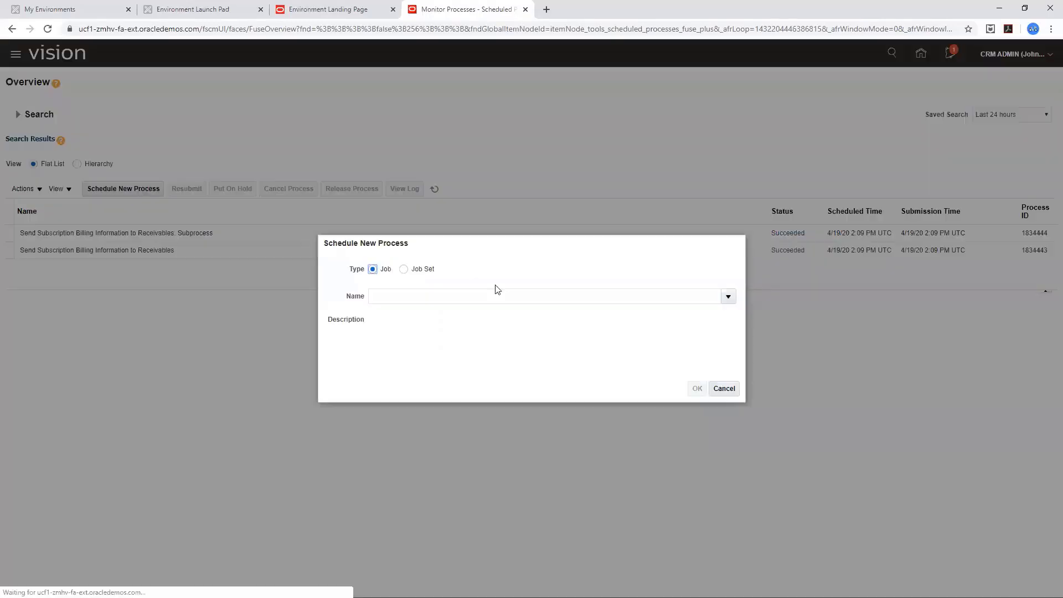
left_click(464, 299)
type("Send")
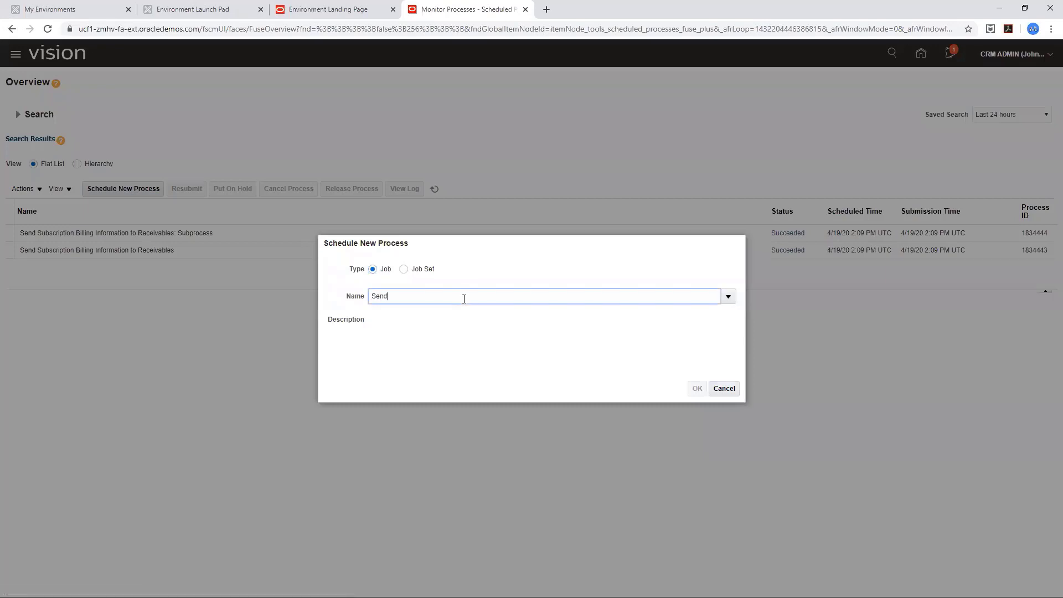
type(" Sub")
key("Tab")
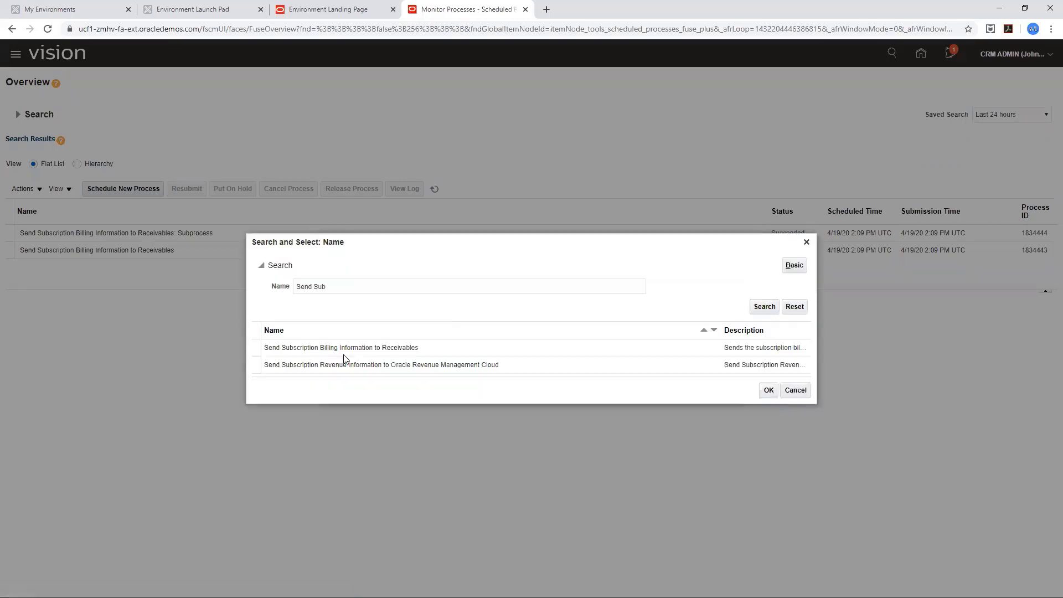
left_click(340, 366)
left_click(342, 346)
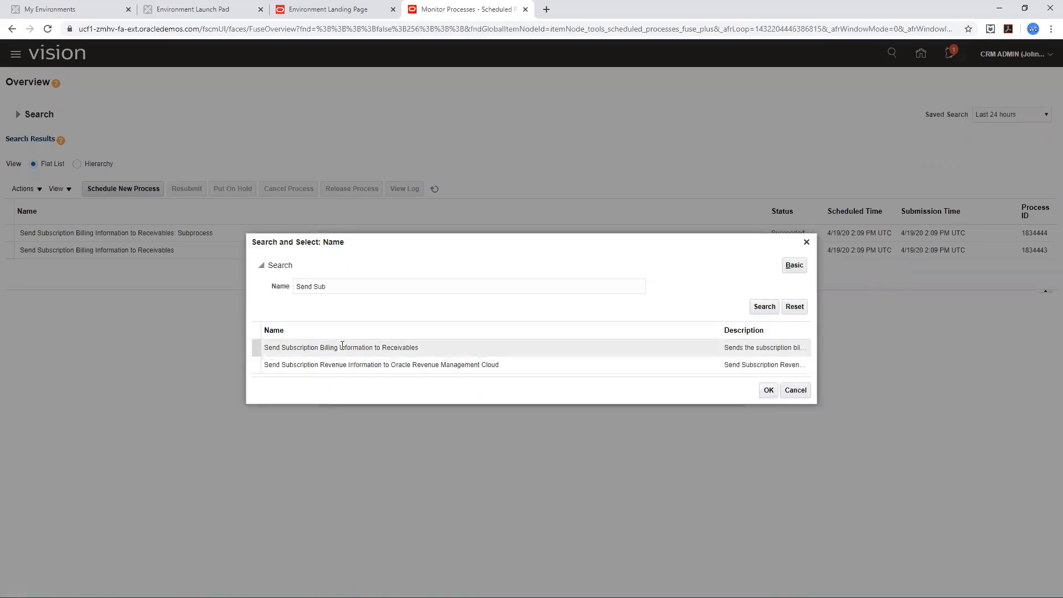
left_click(768, 389)
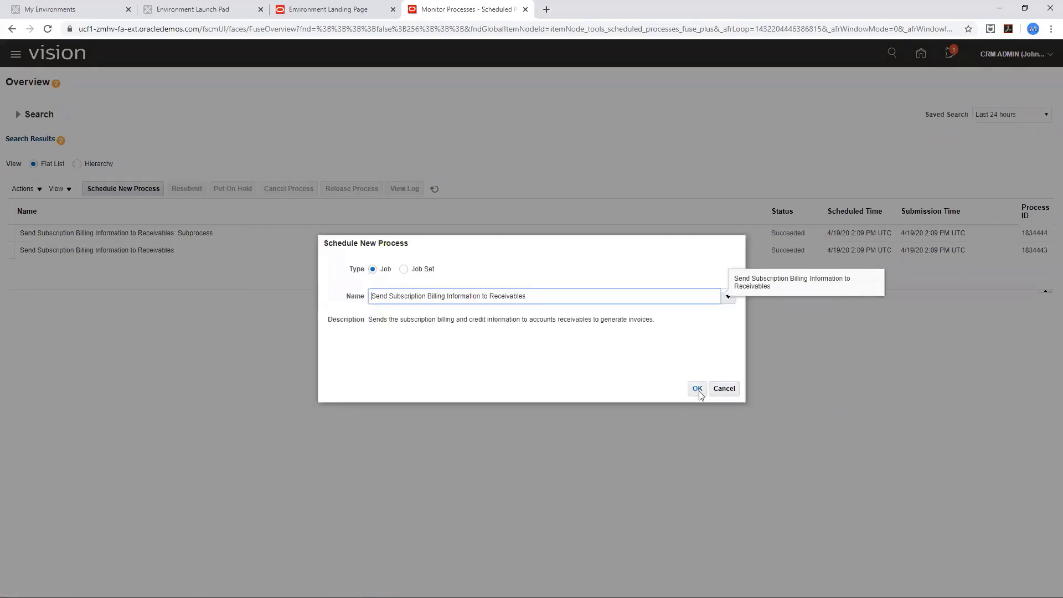
left_click(697, 389)
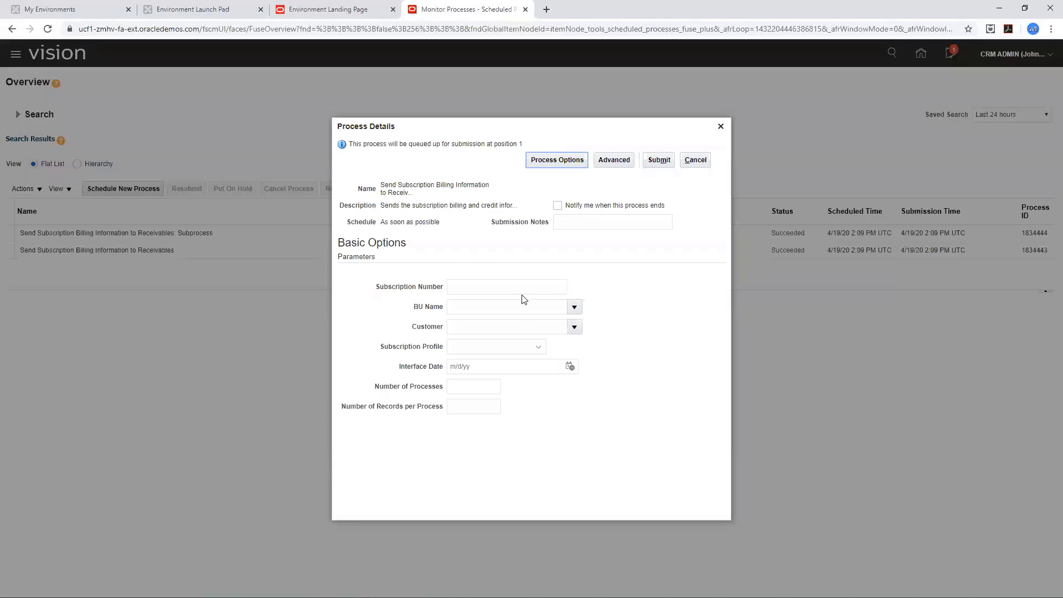
Step: Enter the new subscription's number, set BU Name to US1 Business Unit, and submit the process
left_click(521, 286)
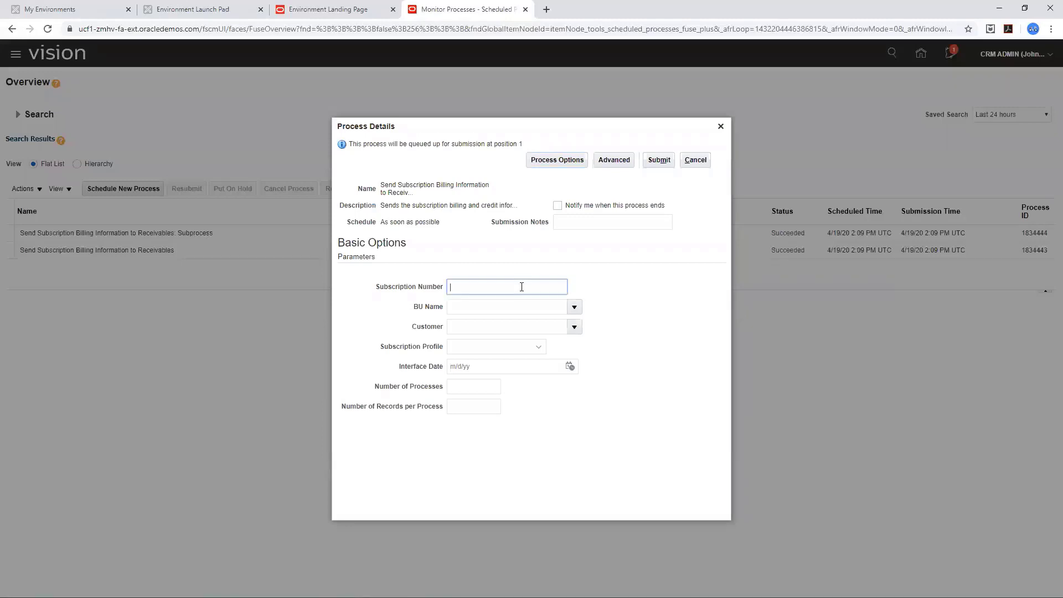
type("18010")
key("Tab")
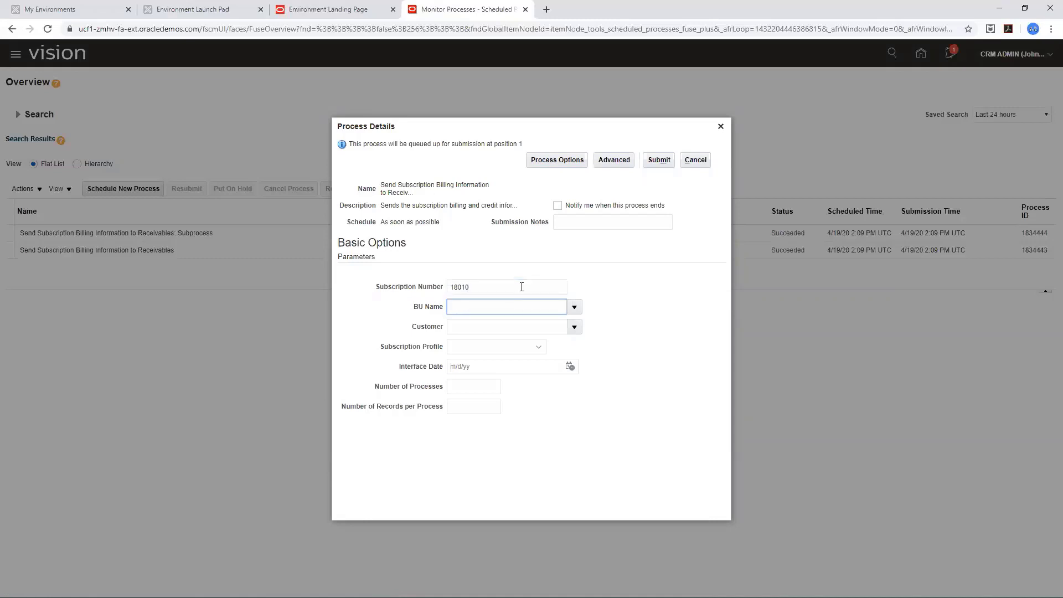
left_click(574, 306)
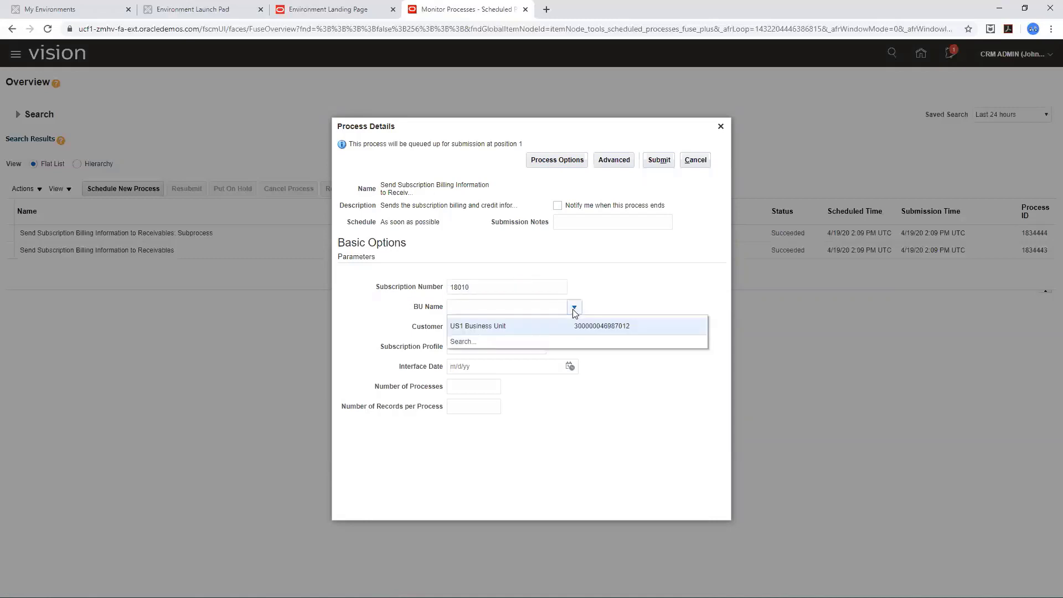
left_click(488, 326)
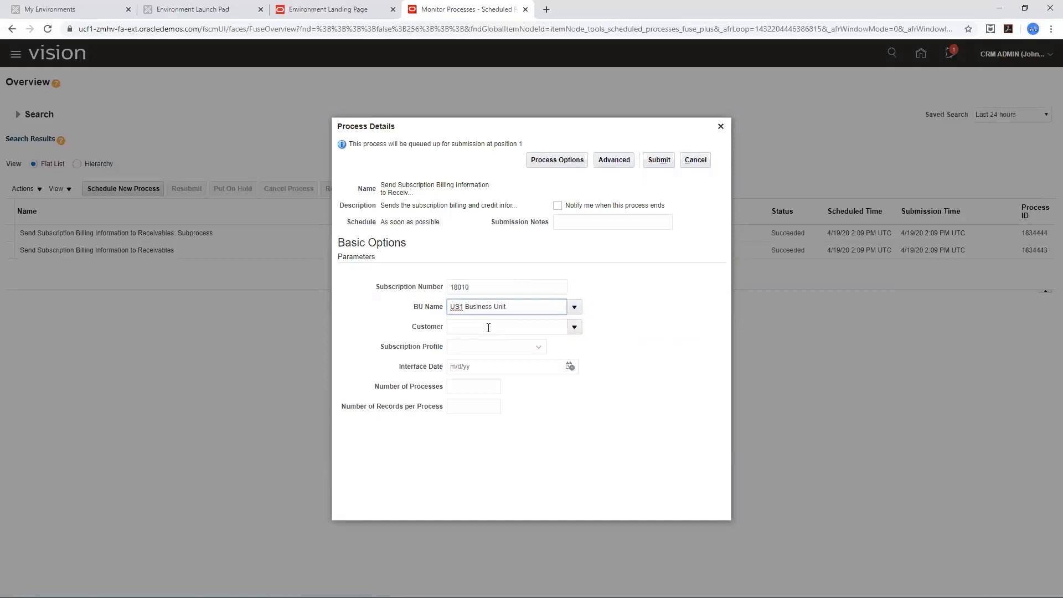
left_click(659, 160)
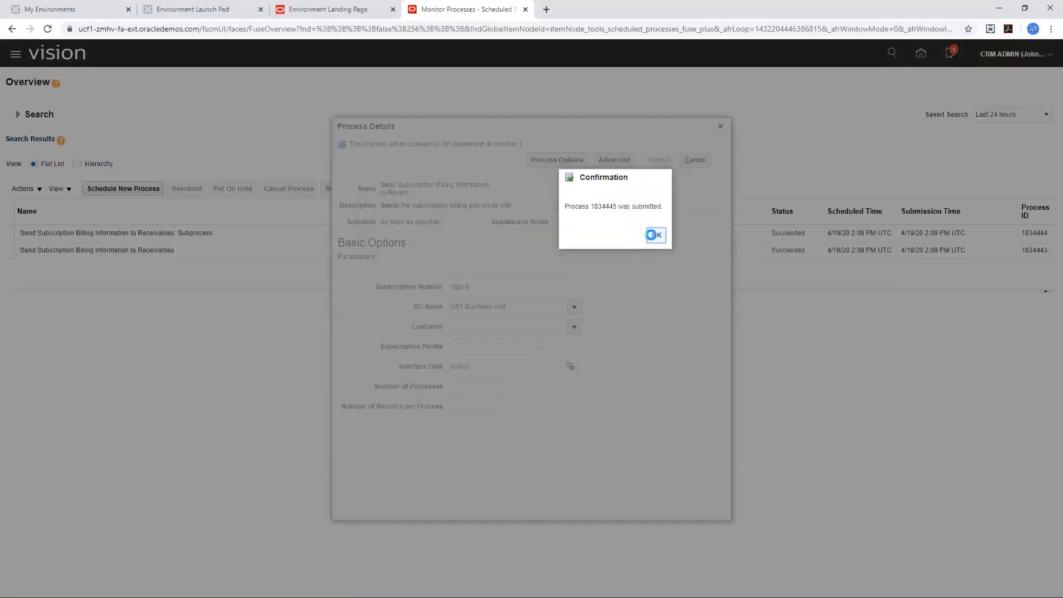
left_click(655, 236)
Step: Refresh the process list to check the status of the submitted billing job and its subprocess
left_click_drag(616, 293, 614, 338)
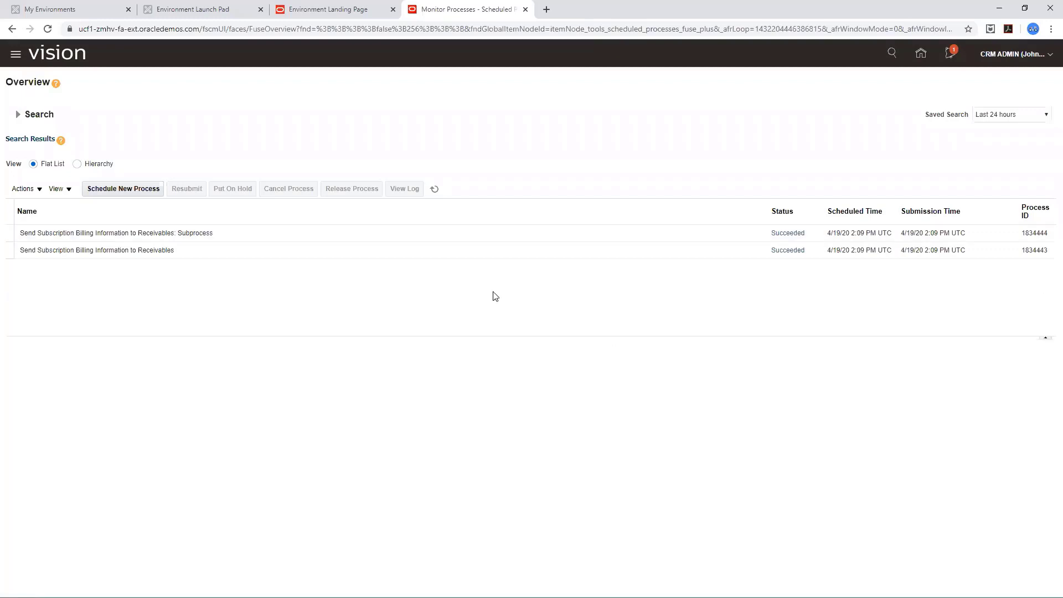
left_click(434, 189)
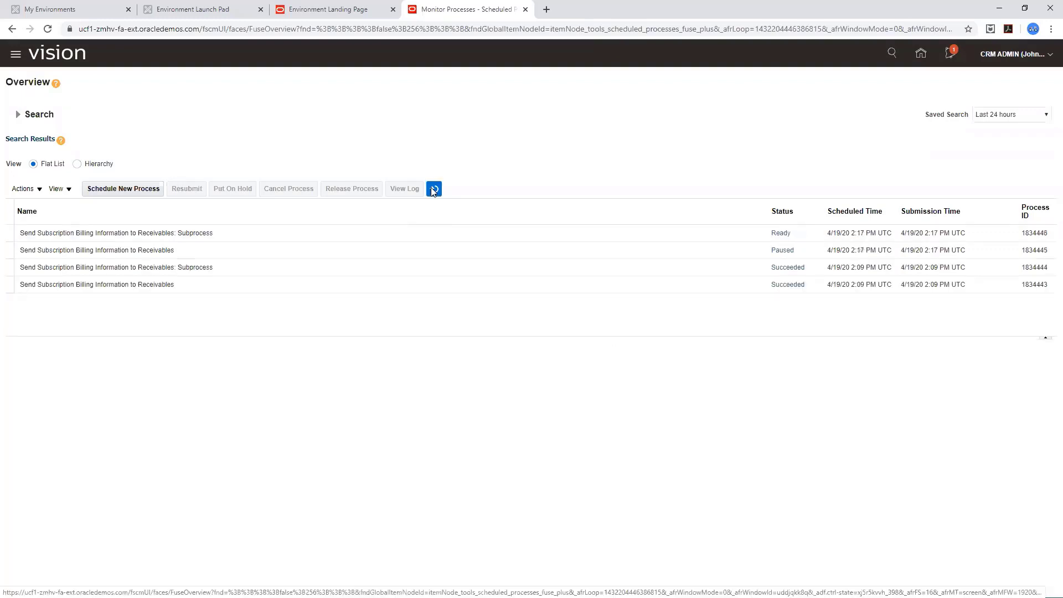
left_click(434, 188)
left_click(434, 190)
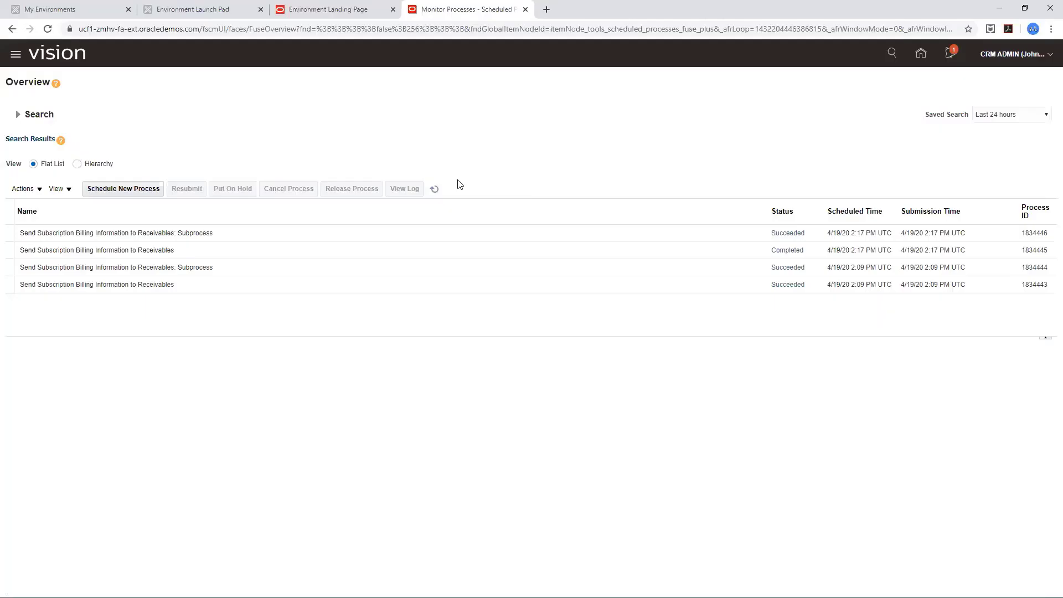
Step: Switch to the receivables manager's browser profile and open the Billing work area under Receivables
left_click(1033, 28)
scroll(961, 392, "down", 7)
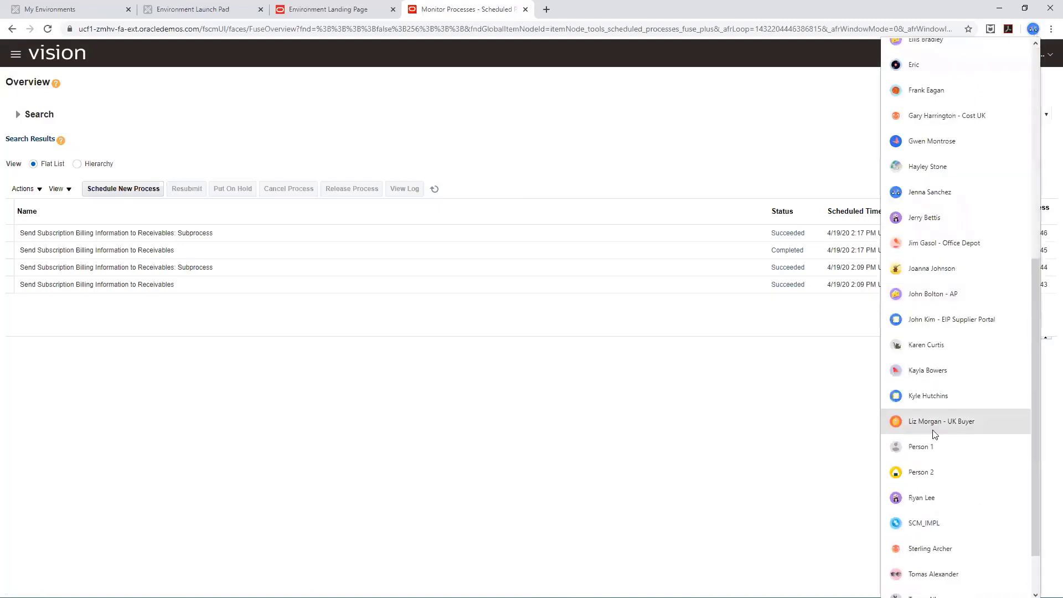
scroll(923, 488, "down", 1)
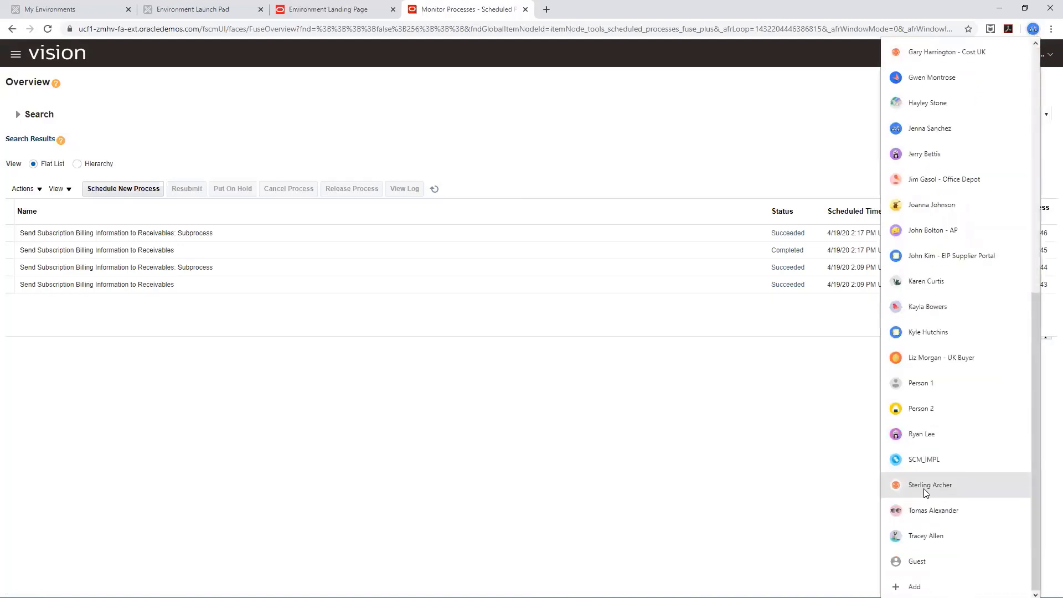
left_click(920, 533)
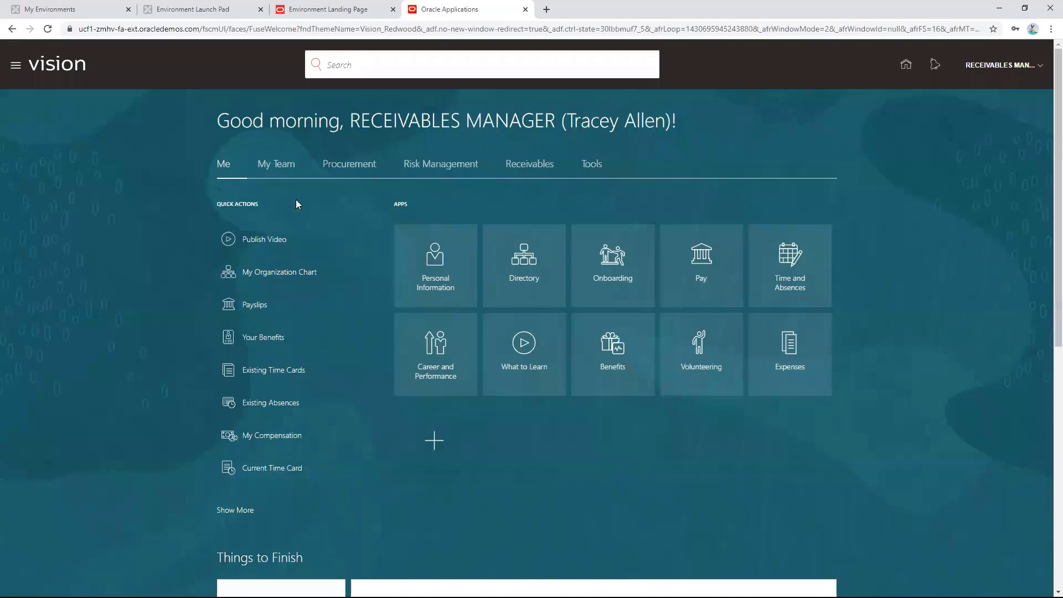
left_click(516, 168)
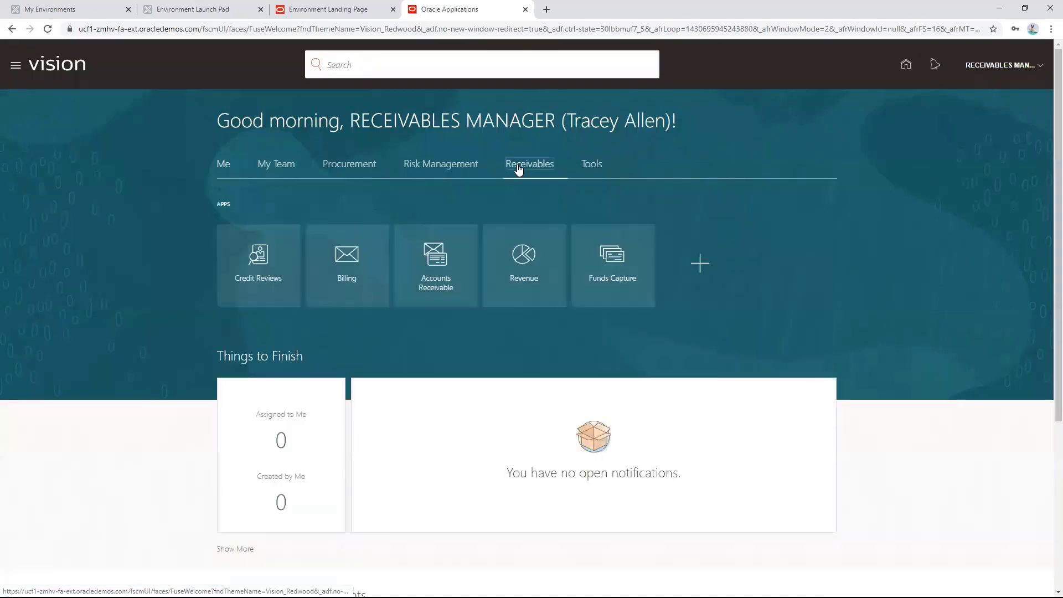
left_click(345, 284)
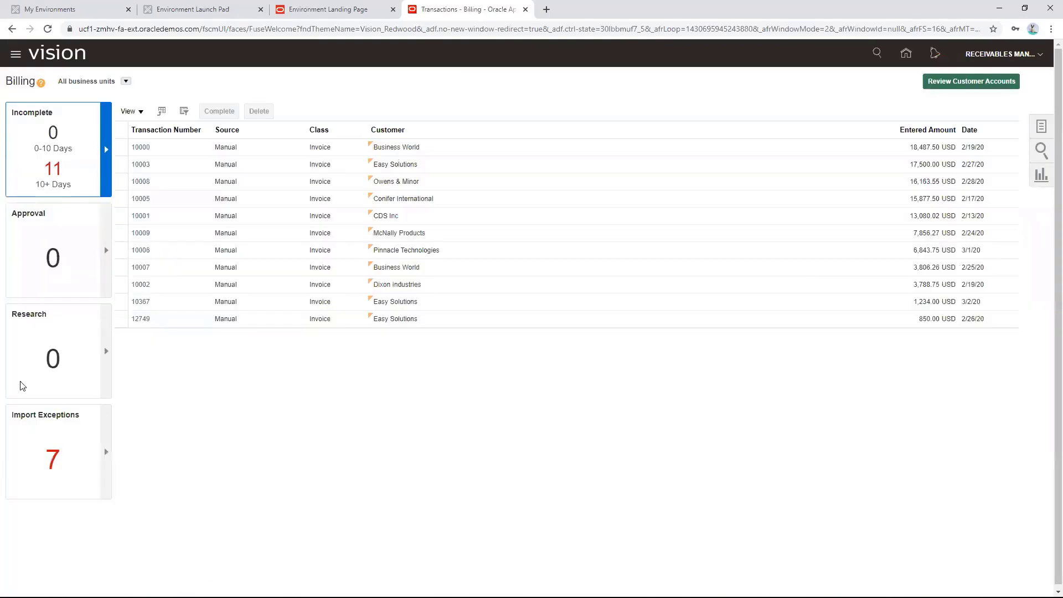
Step: From the import exceptions, submit AutoInvoice for US1 Business Unit with ORA_Subscriptions as the transaction source
left_click_drag(20, 415, 45, 417)
left_click(105, 453)
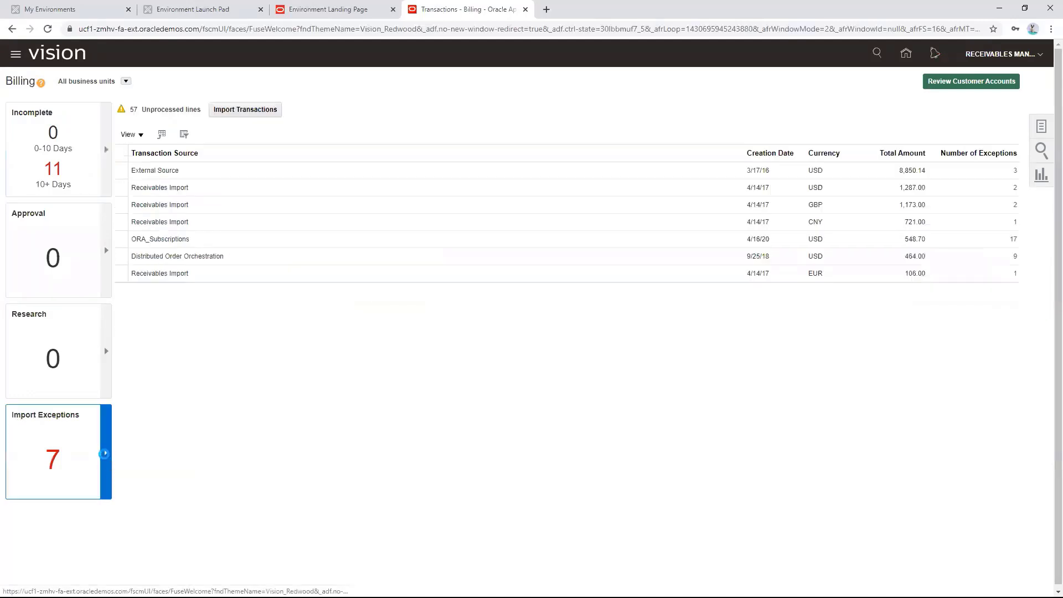
left_click(230, 114)
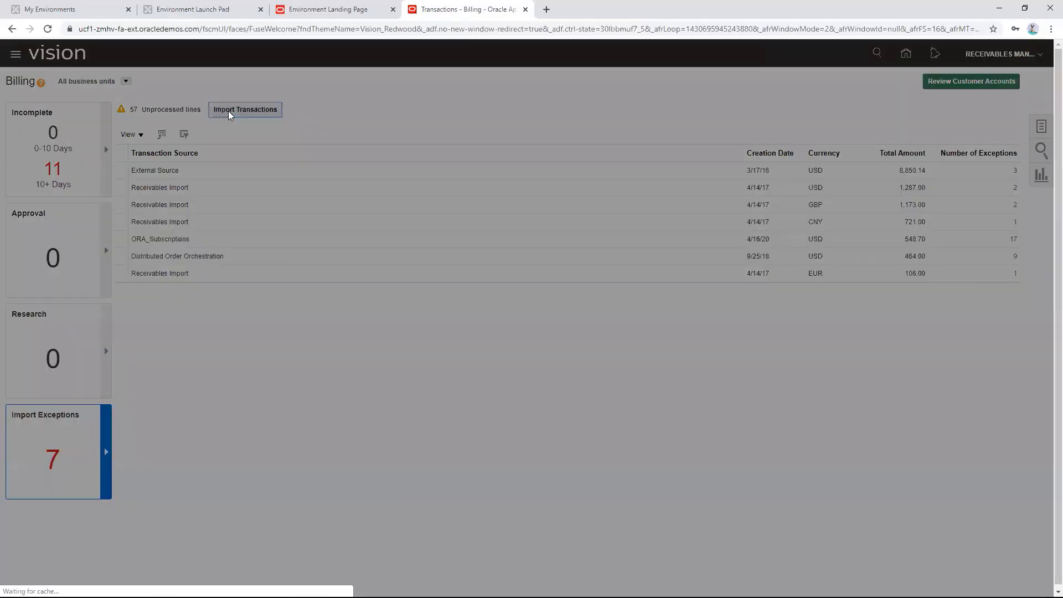
mouse_move(422, 70)
left_mouse_down()
mouse_move(444, 73)
mouse_move(421, 71)
left_mouse_up()
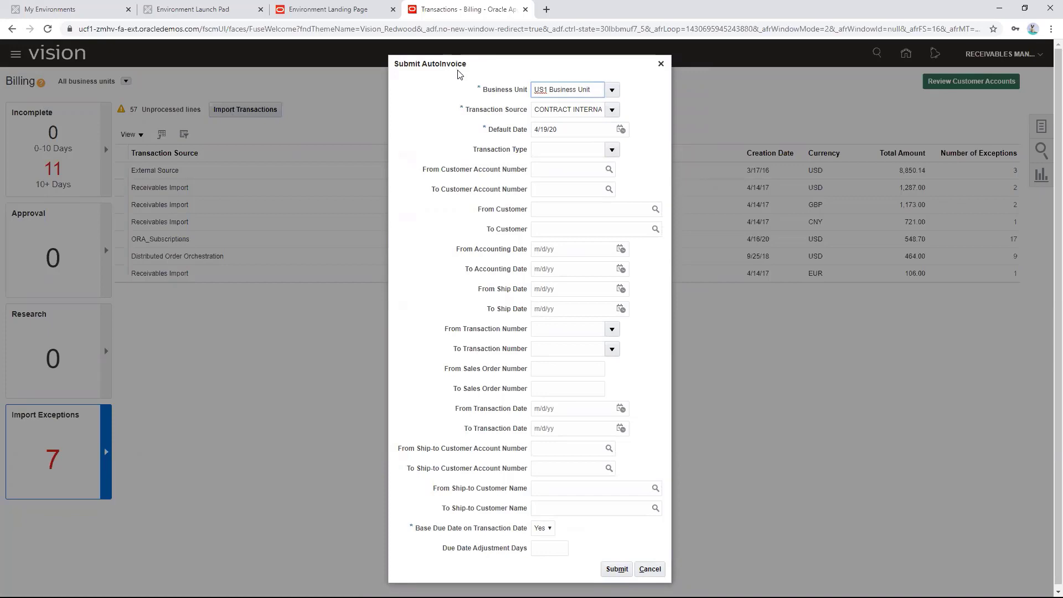
left_click(612, 111)
mouse_move(747, 166)
left_mouse_down()
mouse_move(750, 227)
mouse_move(738, 148)
left_mouse_up()
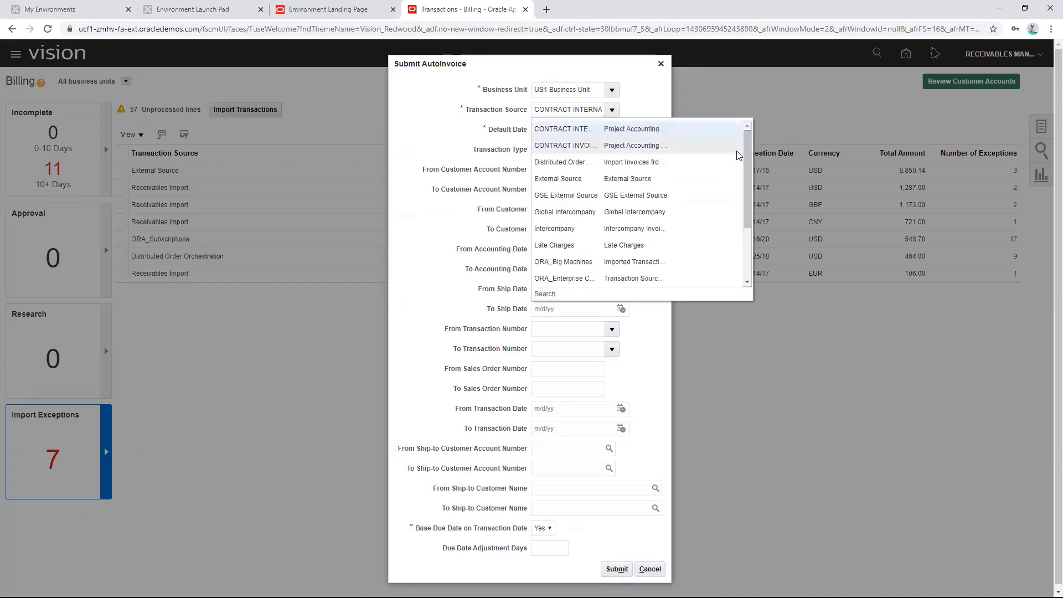
scroll(675, 205, "down", 2)
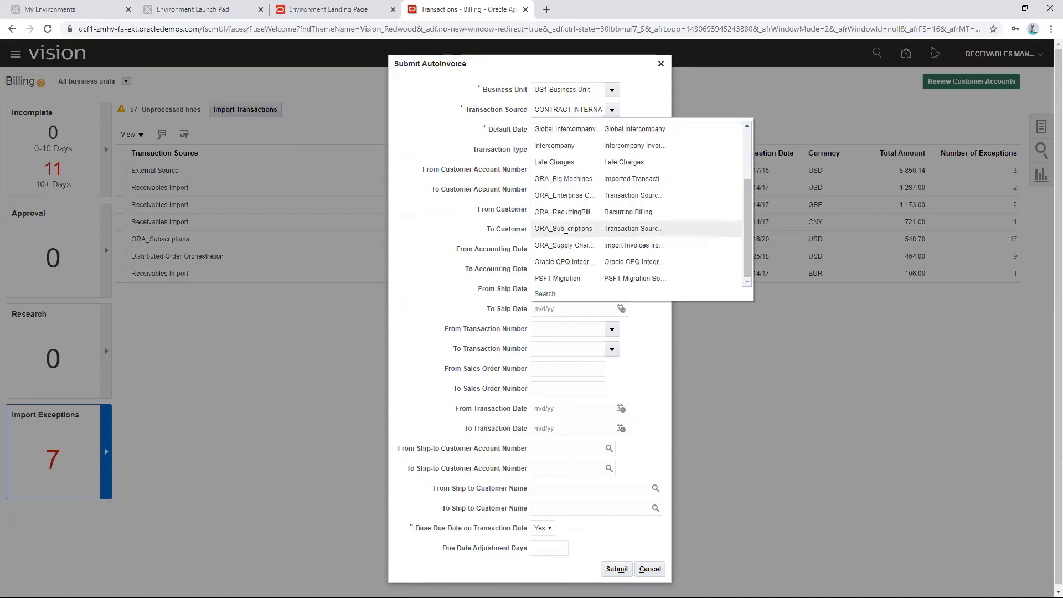
left_click(565, 229)
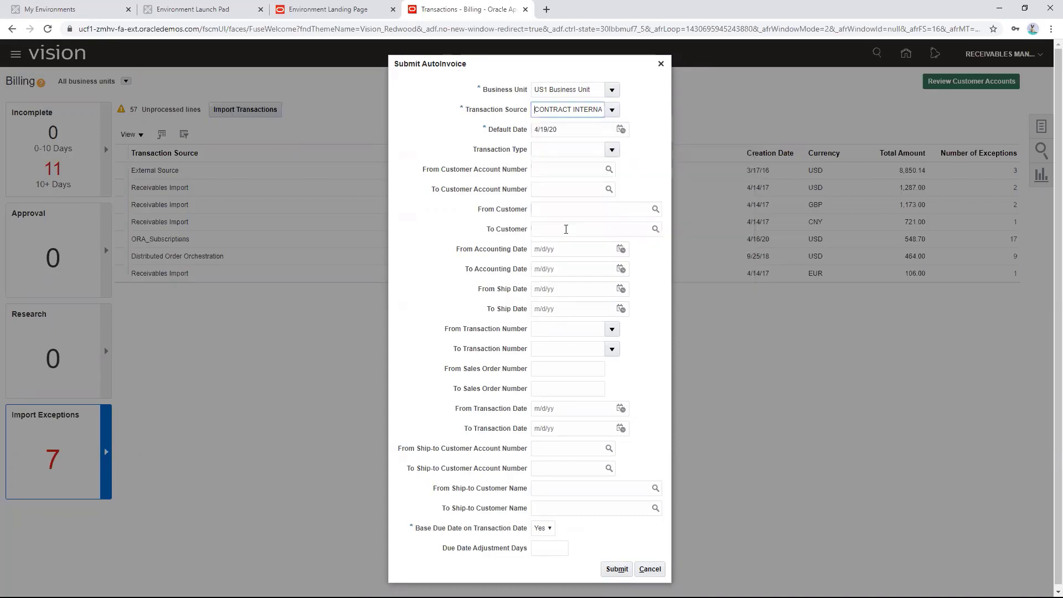
left_click(614, 570)
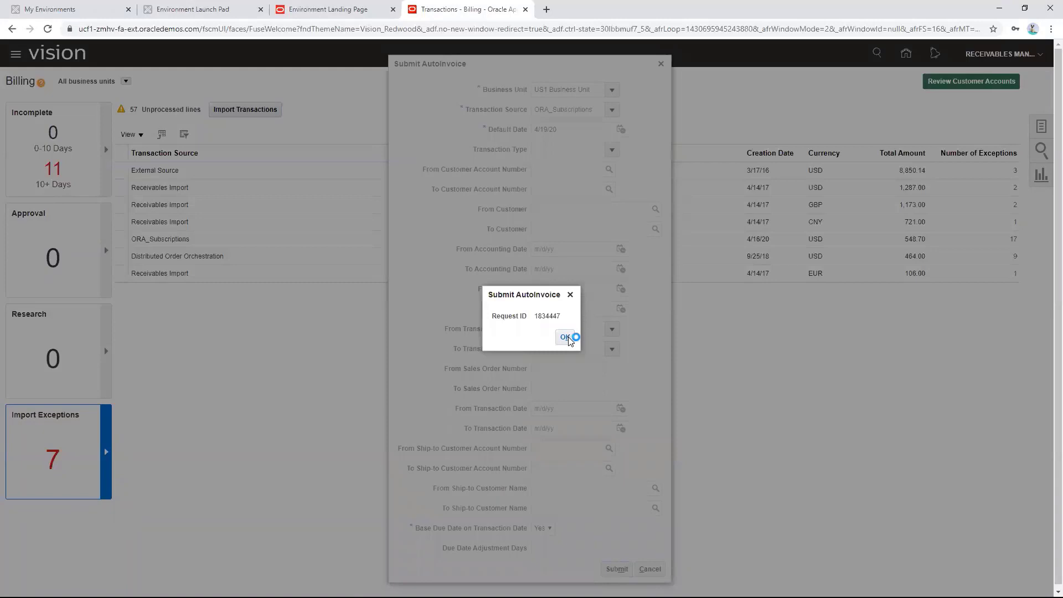
left_click(564, 337)
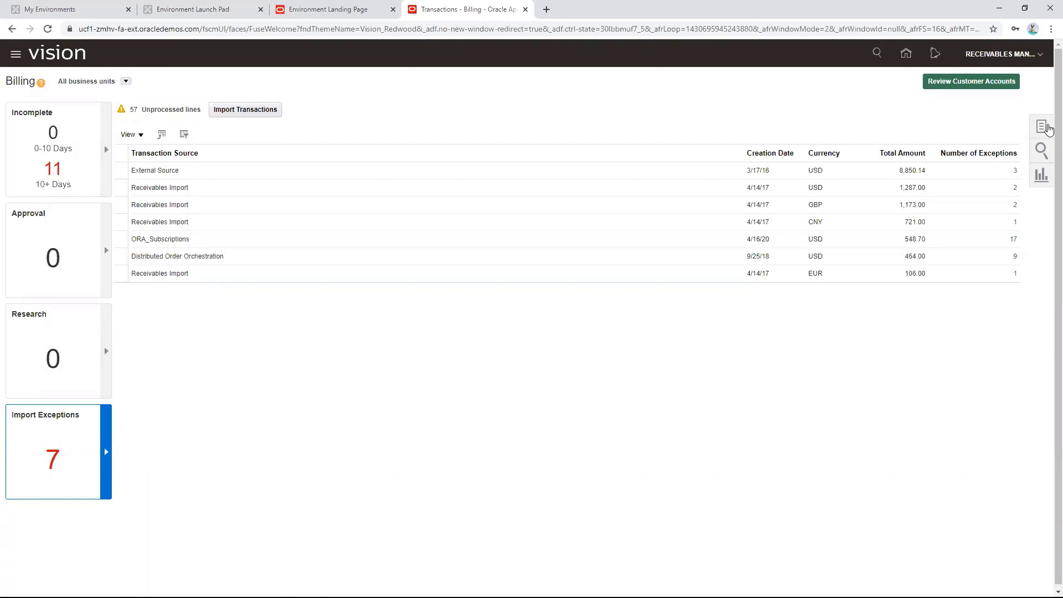
Step: In Manage Transactions, search for transactions with the transaction source ORA_Subscriptions
left_click(1039, 131)
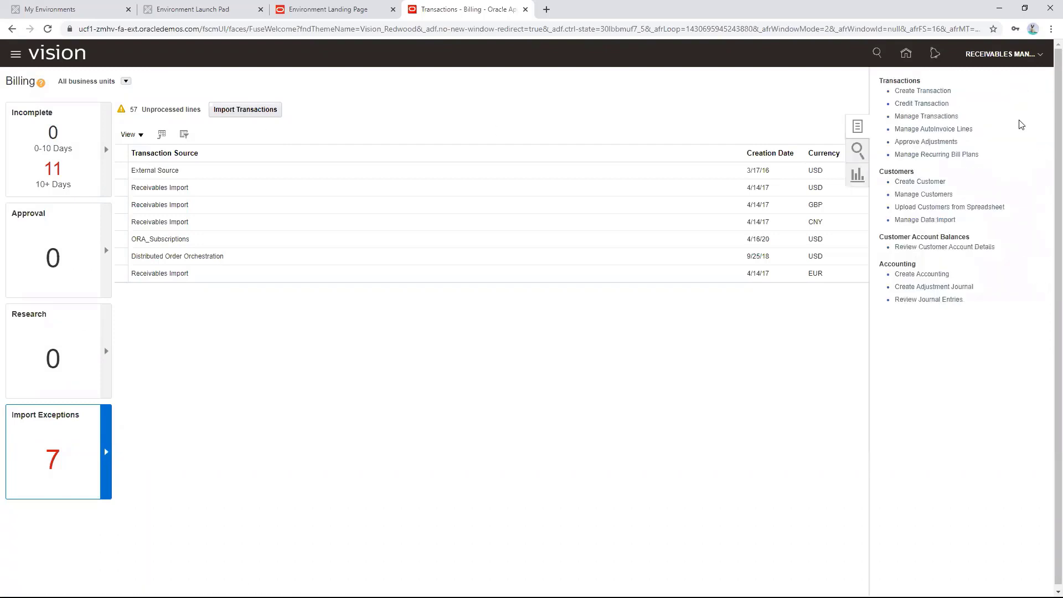
left_click(912, 114)
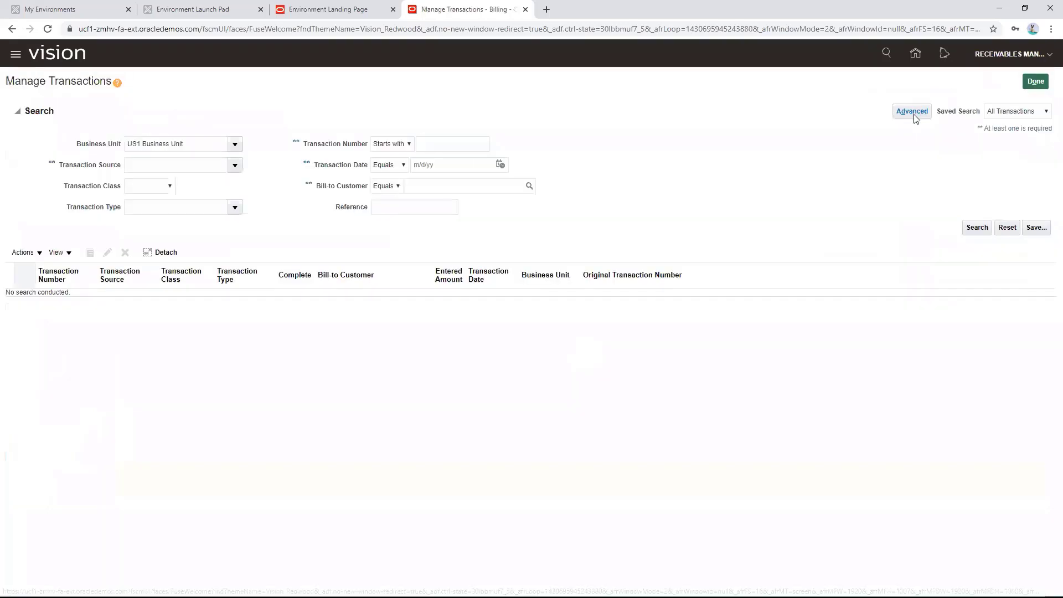
left_click(234, 165)
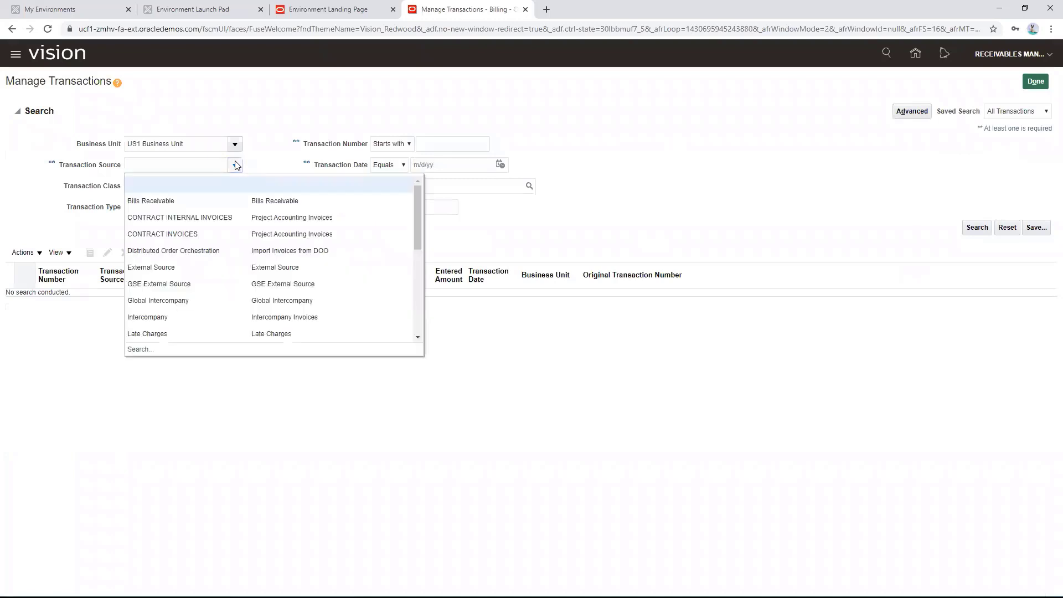
scroll(168, 252, "down", 3)
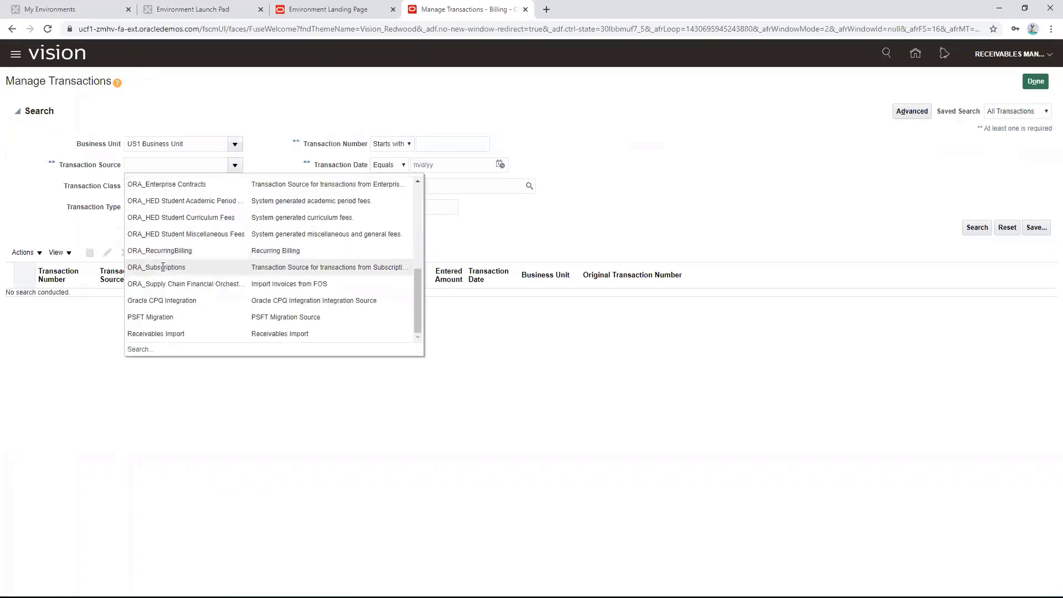
key("Escape")
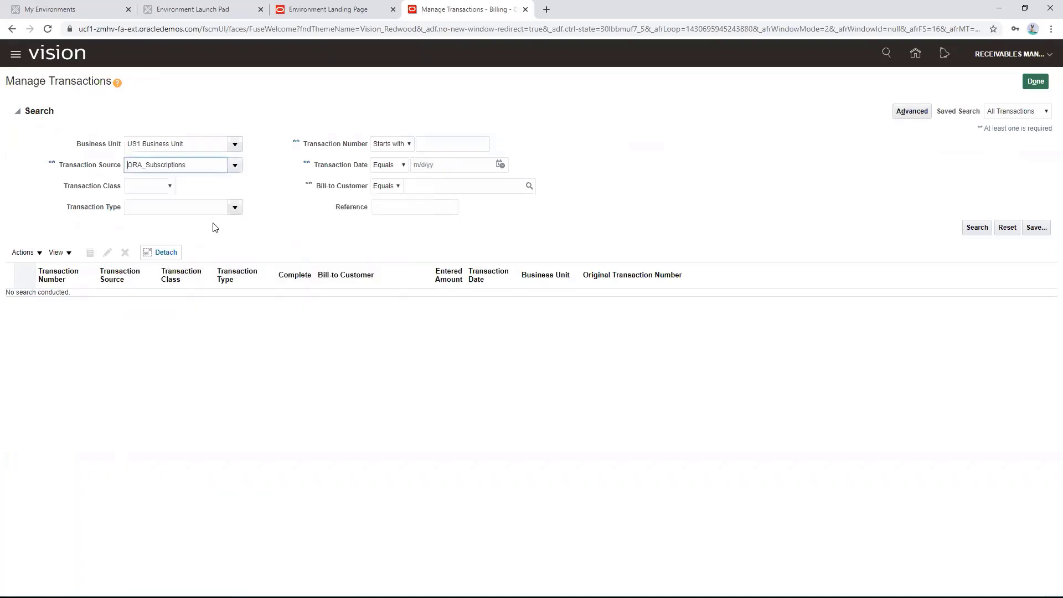
left_click(981, 229)
left_click(976, 228)
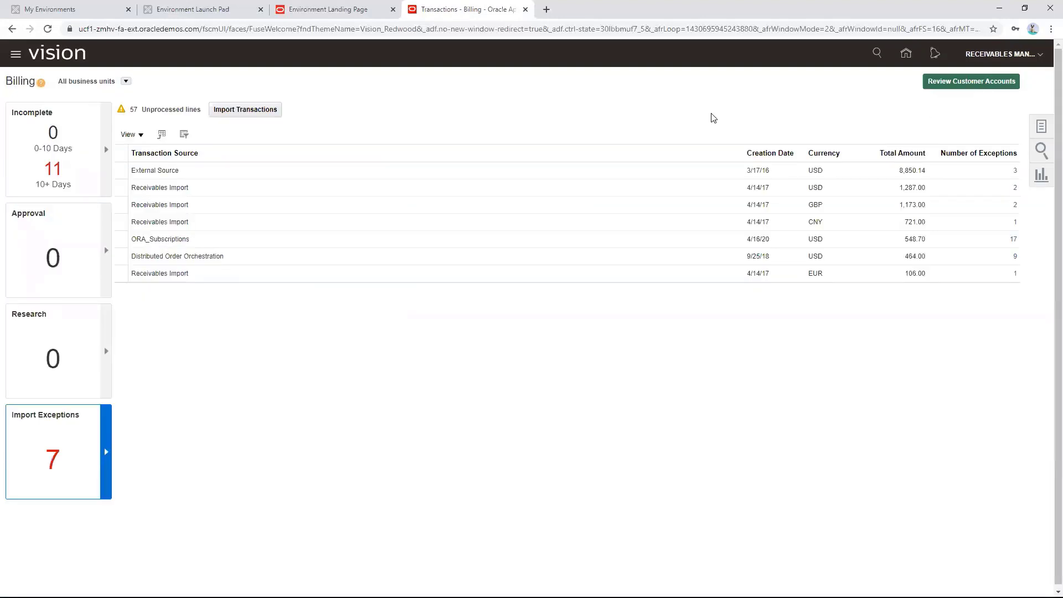
Step: Switch to the subscription manager's browser profile, where the scheduled processes overview is open
left_click(1032, 29)
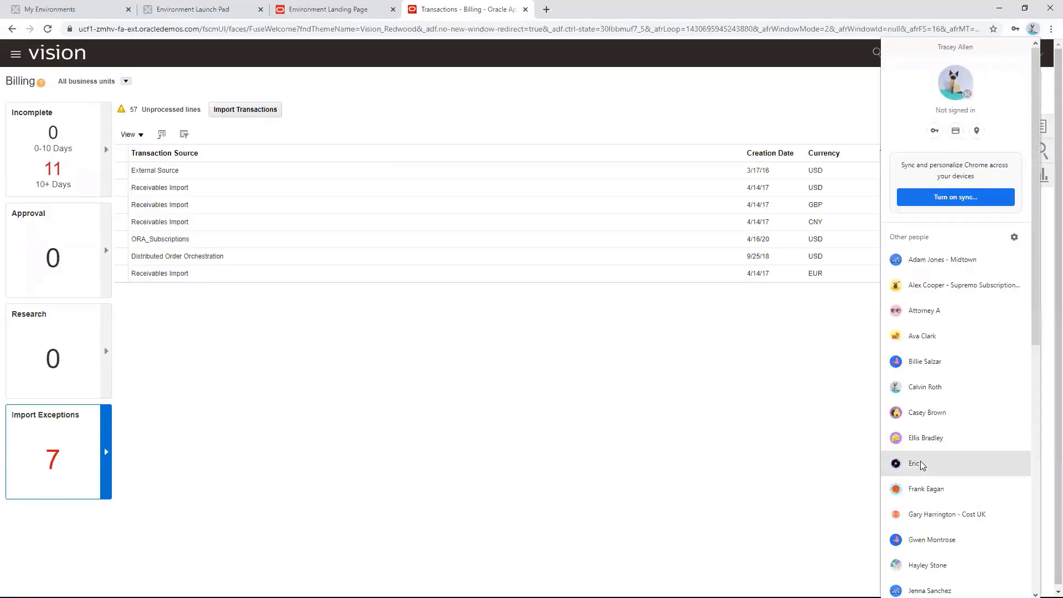
scroll(918, 463, "down", 7)
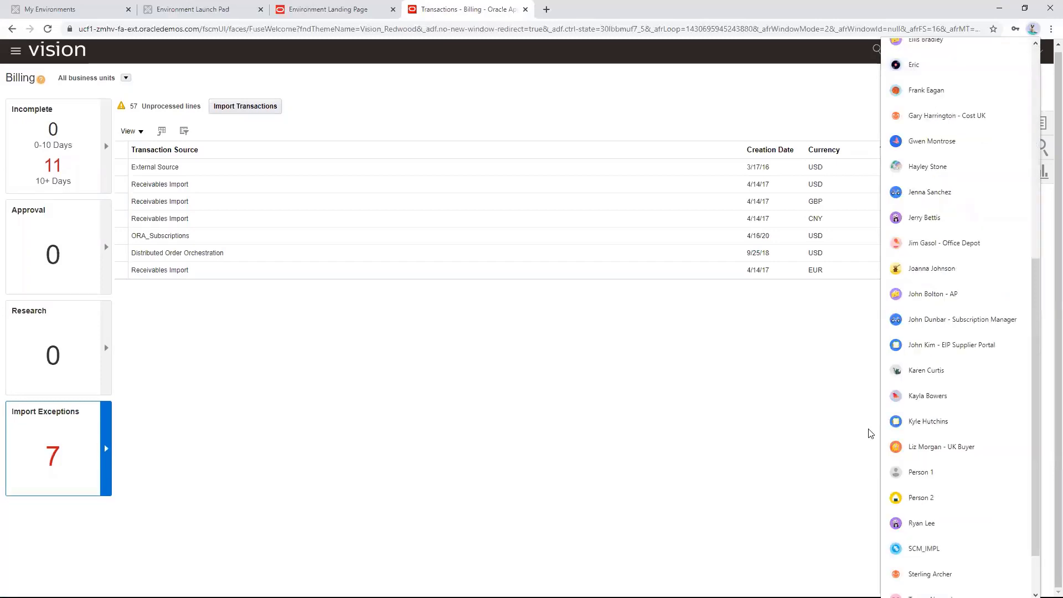
left_click(927, 327)
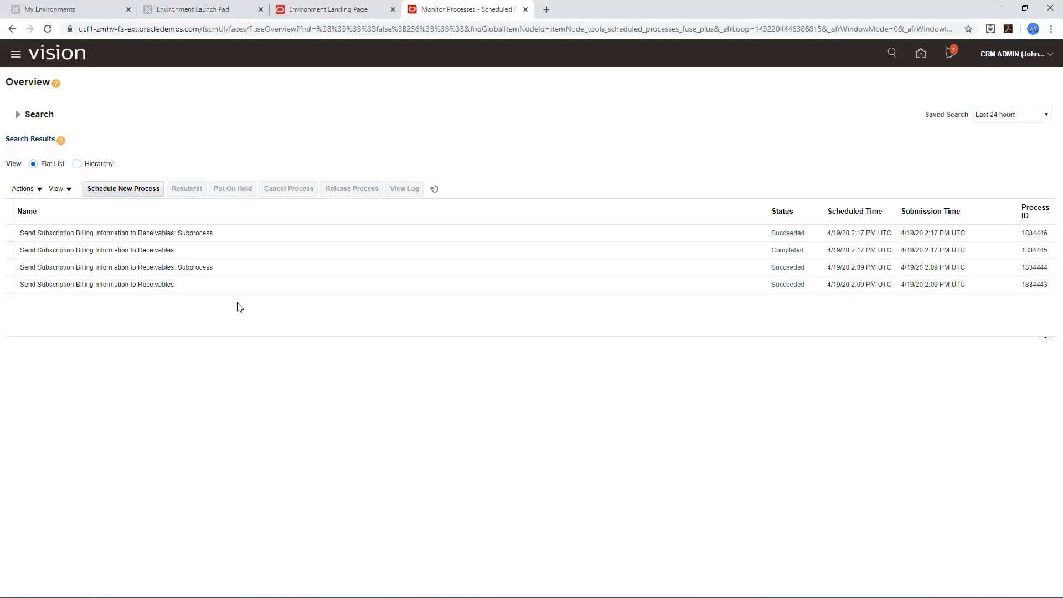
Step: Start scheduling a new process and choose the job Fetch Subscription Invoice Information from Receivables
left_click(128, 190)
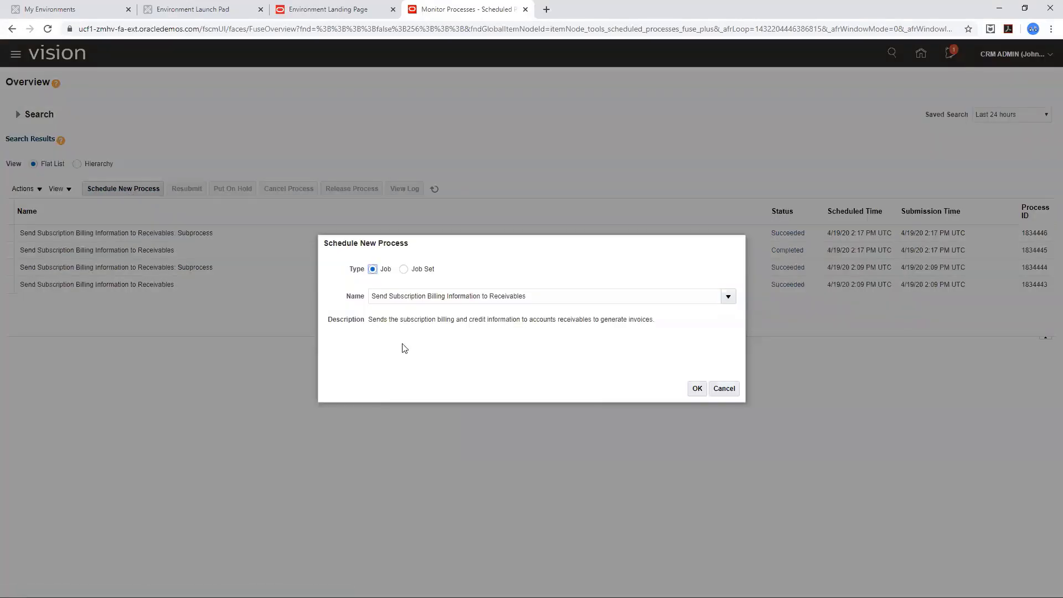
left_click_drag(570, 298, 272, 320)
type("Fetch S")
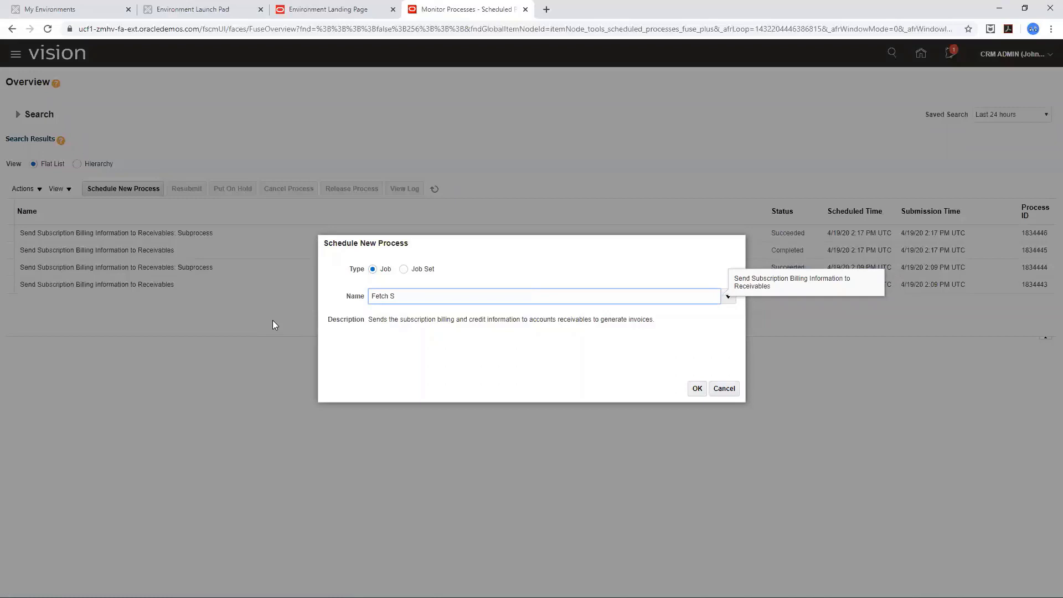
key("Tab")
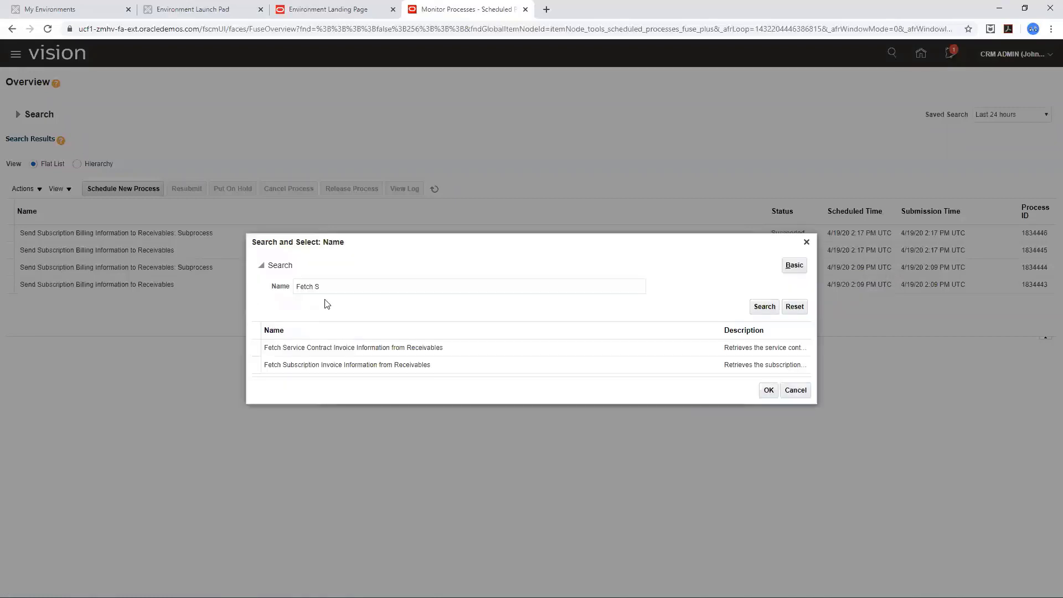
left_click(352, 366)
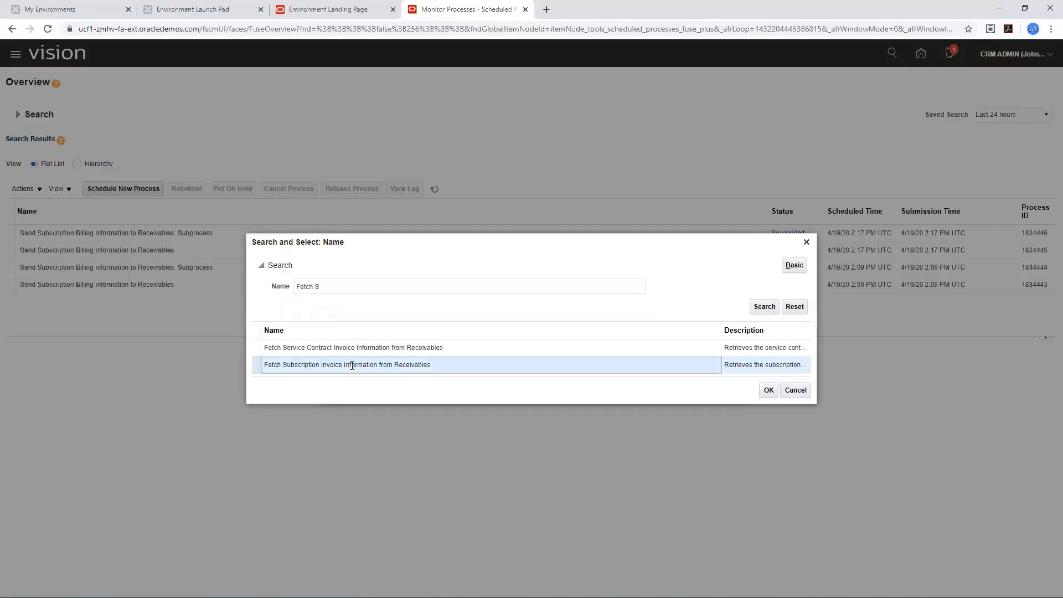
left_click(768, 389)
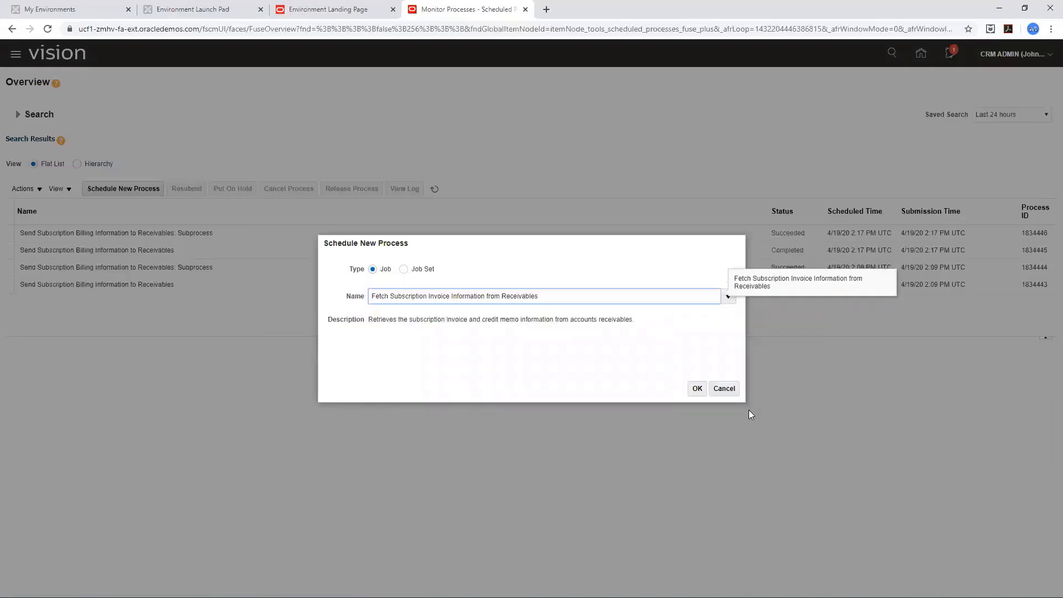
Step: Submit the invoice fetch job with its default options and refresh the process list to check its status
left_click(697, 388)
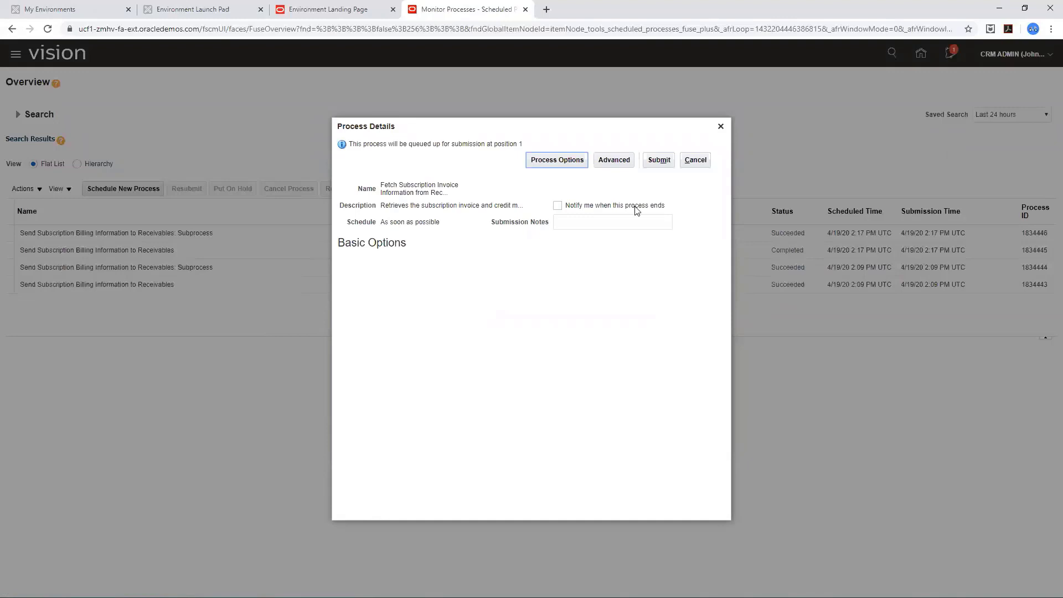
left_click(659, 164)
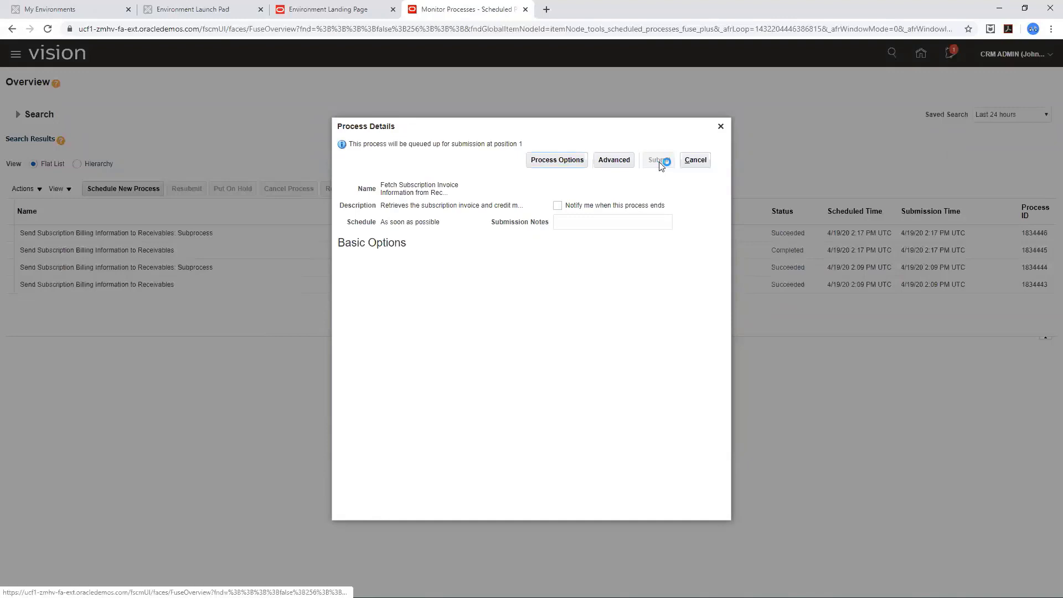
left_click(656, 236)
left_click(434, 189)
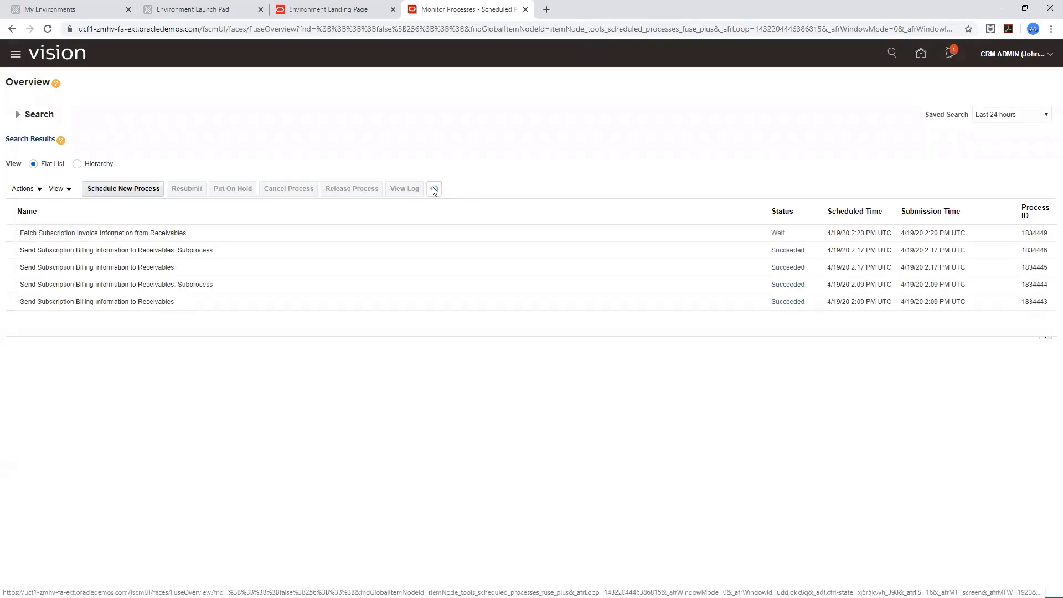
left_click(434, 189)
Step: In Subscription Management, open the newly billed Computer Service and Rentals subscription and view the billing summary of product SR41101
left_click(15, 56)
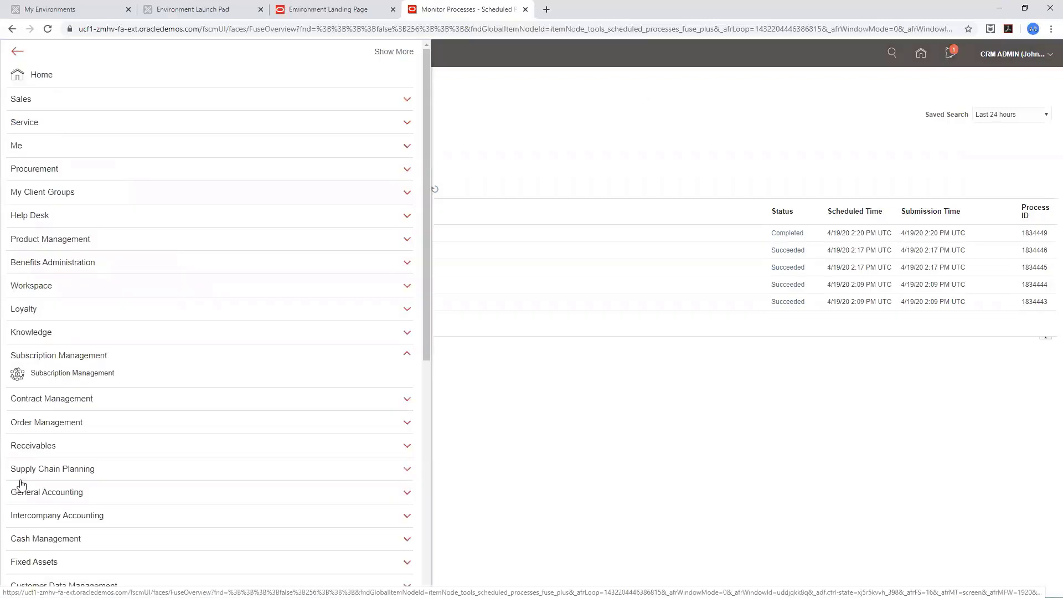
left_click(47, 374)
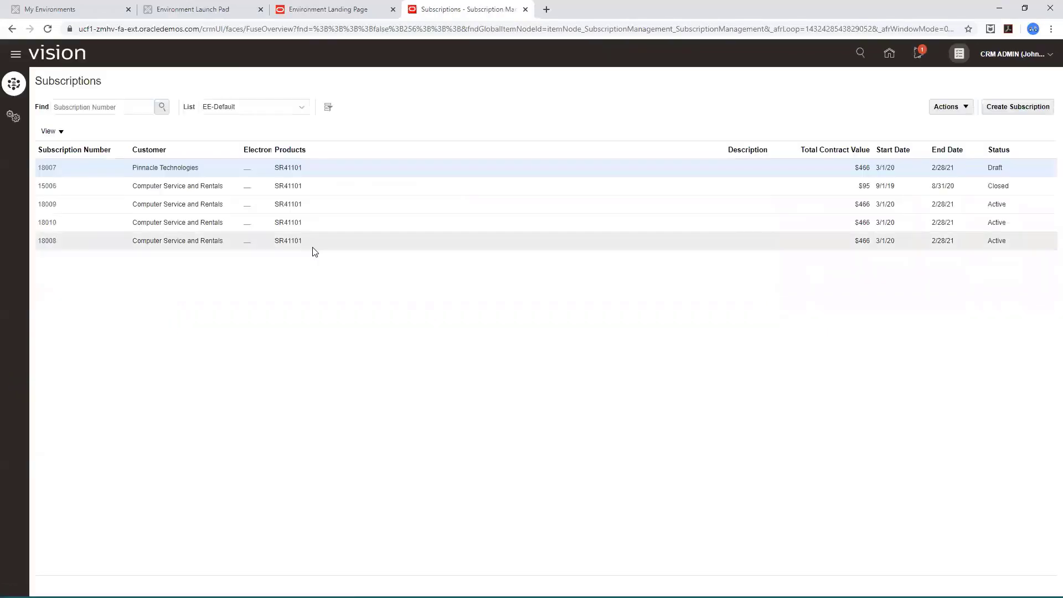
left_click(47, 224)
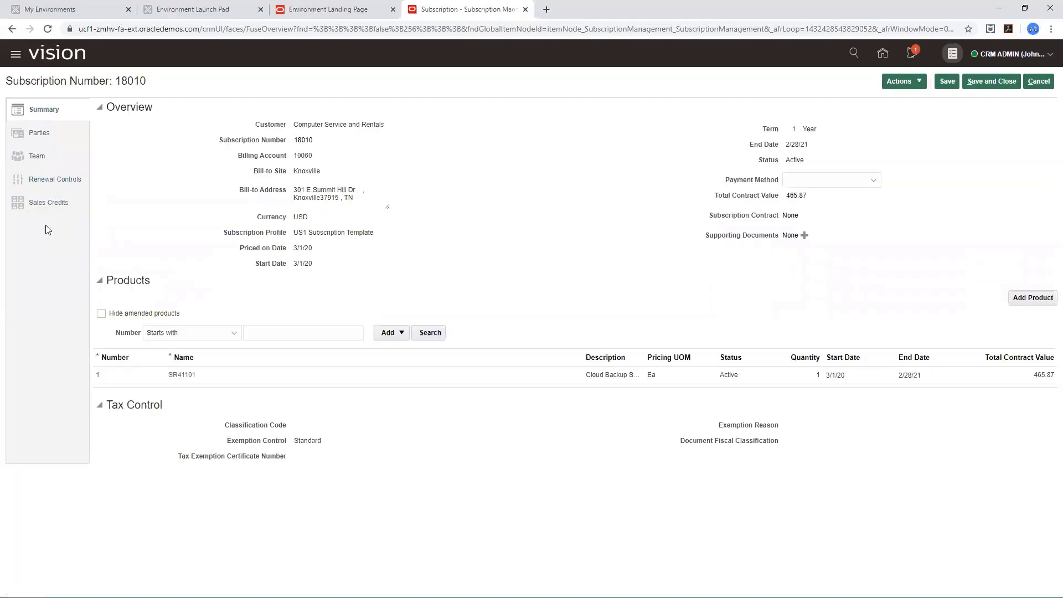
left_click(181, 377)
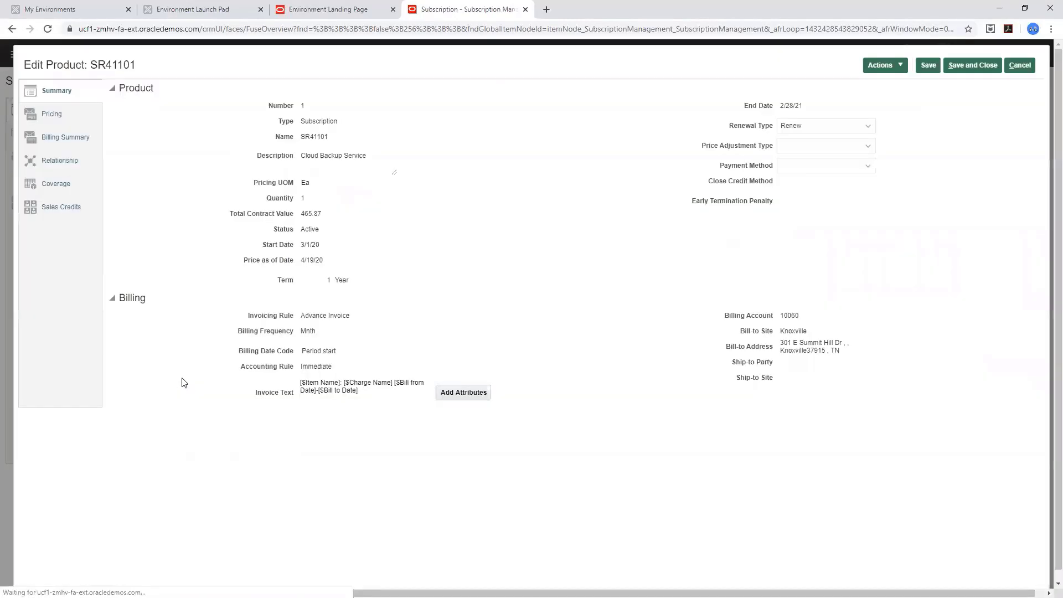
left_click(51, 141)
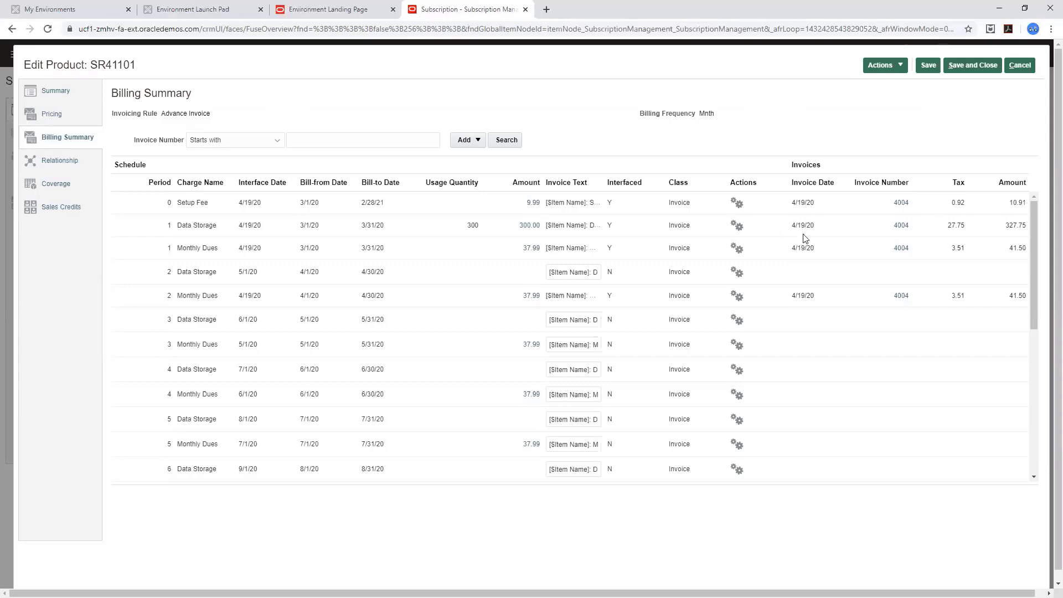
Step: Open the invoice linked to the Setup Fee charge, examine its general information and invoice lines, and close it
left_click(900, 203)
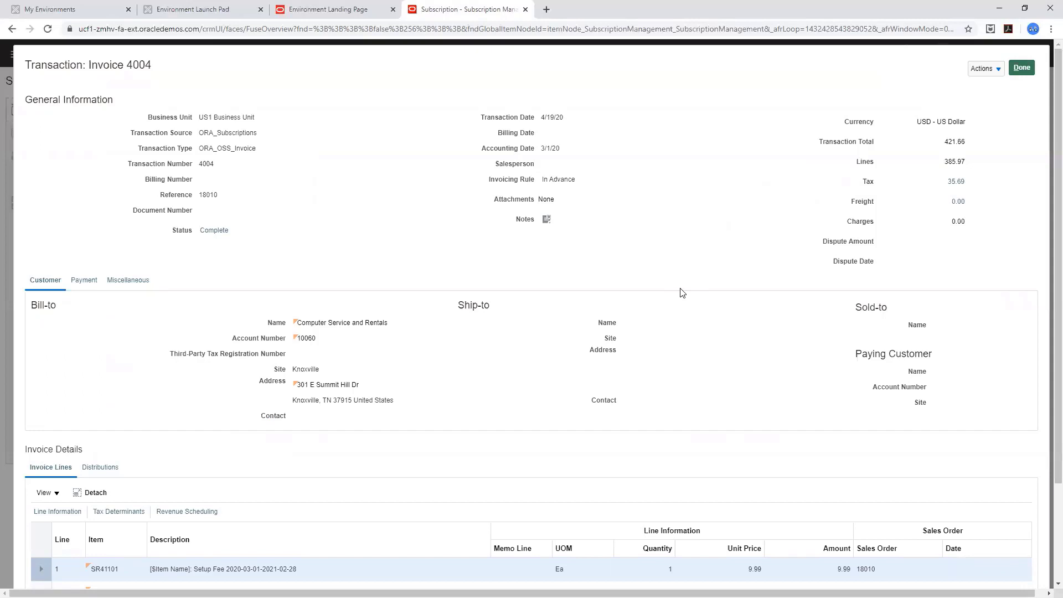
key("ctrl+minus")
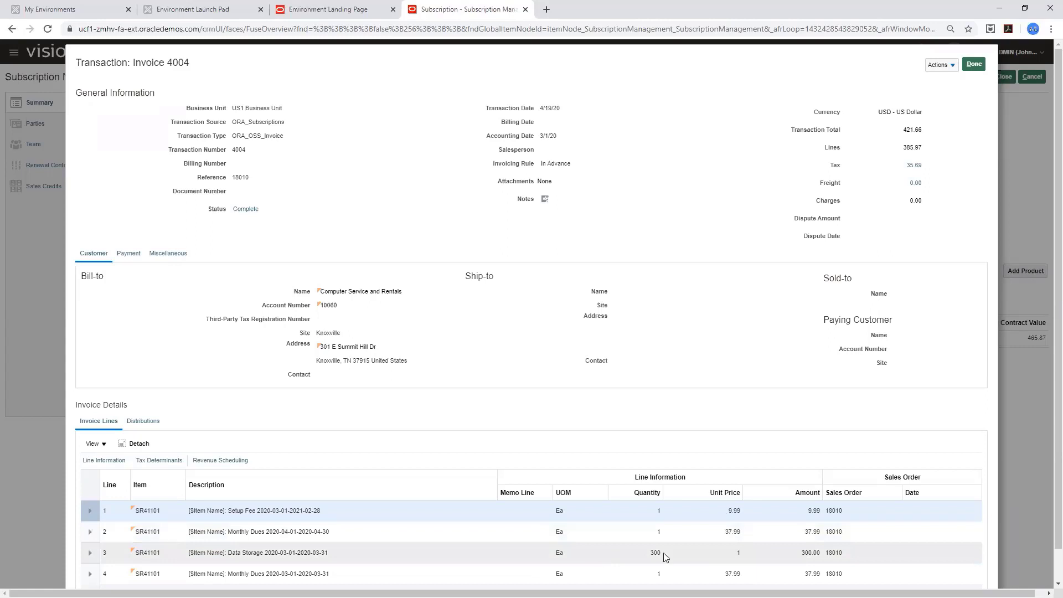
left_click(975, 64)
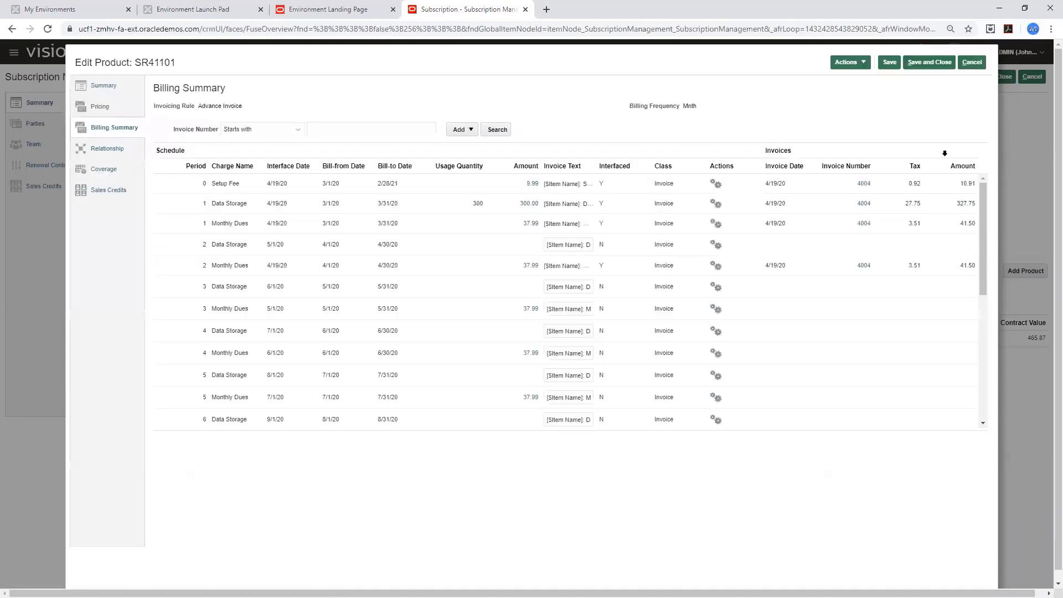
Step: Save and close product SR41101 and its subscription
key("ctrl+plus")
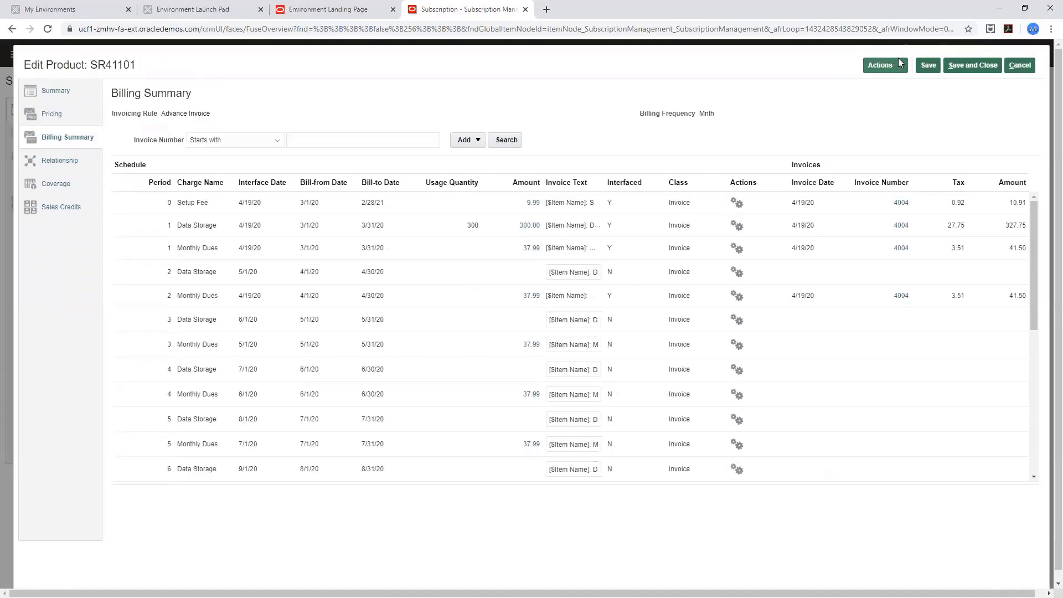
left_click(963, 67)
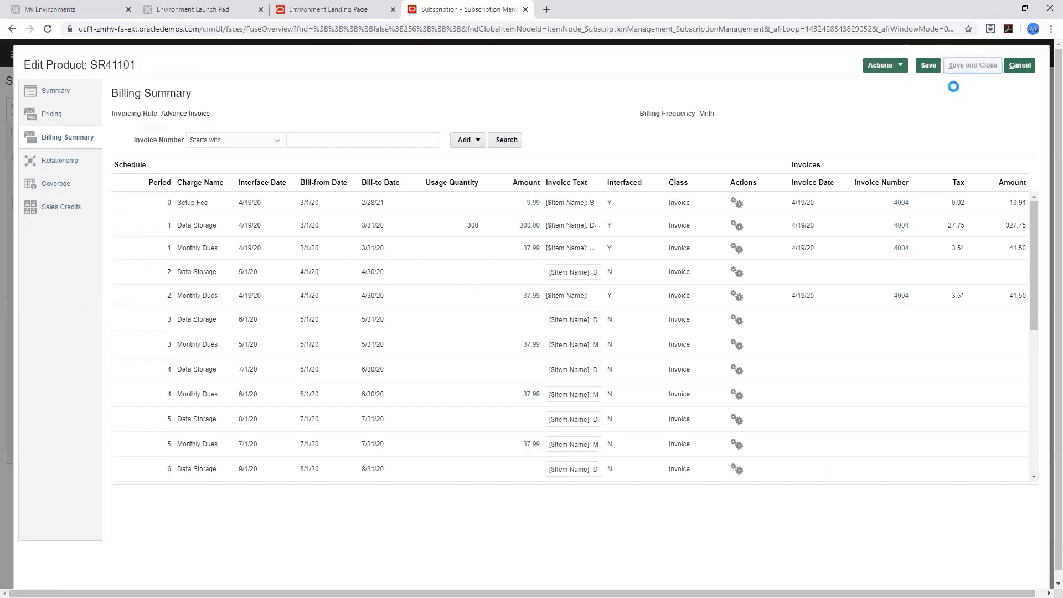
left_click(969, 82)
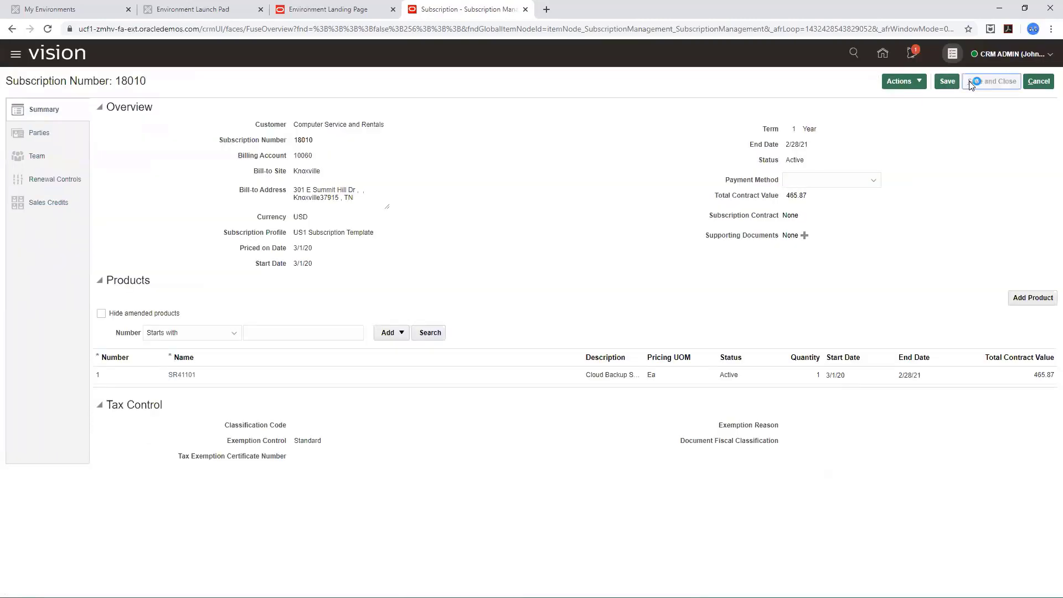